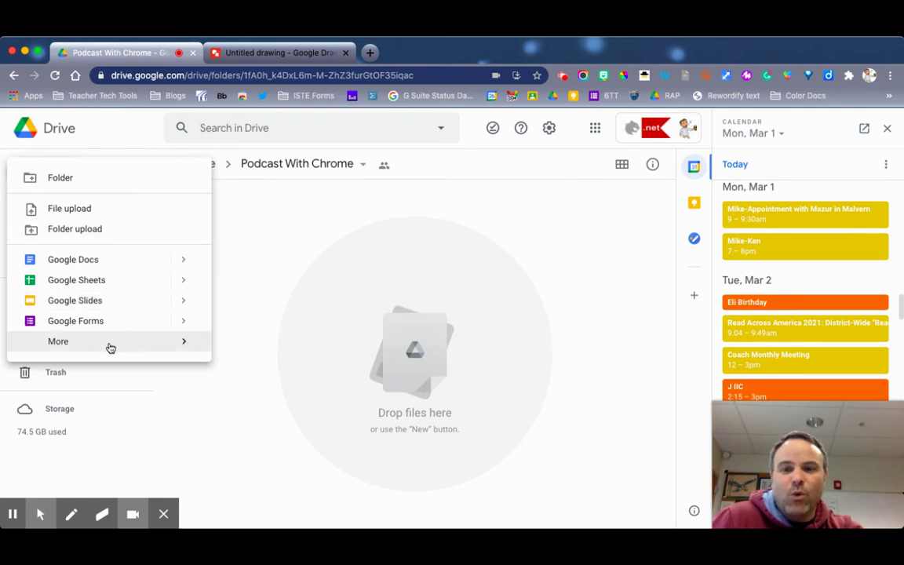
Step: Create a new Google Drawings file in the shared Podcast With Chrome folder
mouse_move(188, 348)
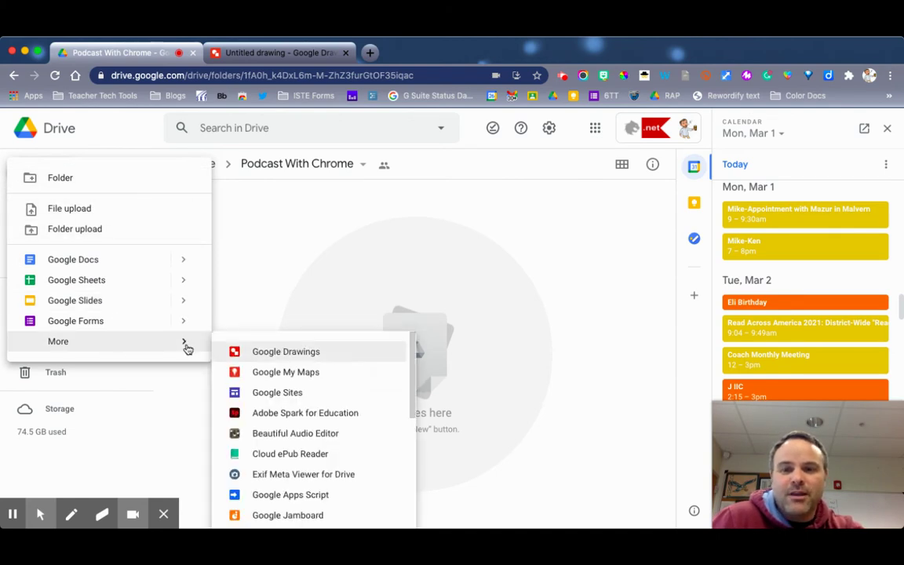
click(280, 355)
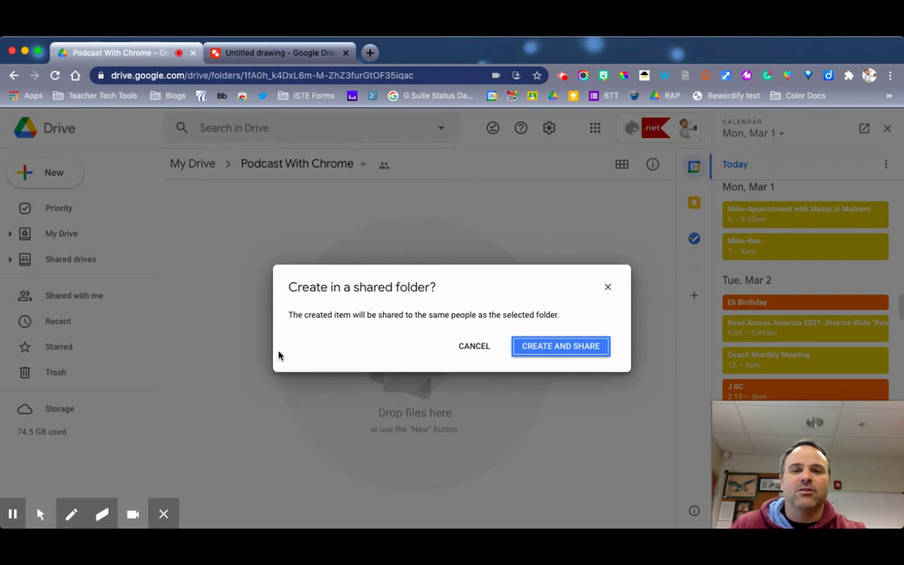
click(551, 351)
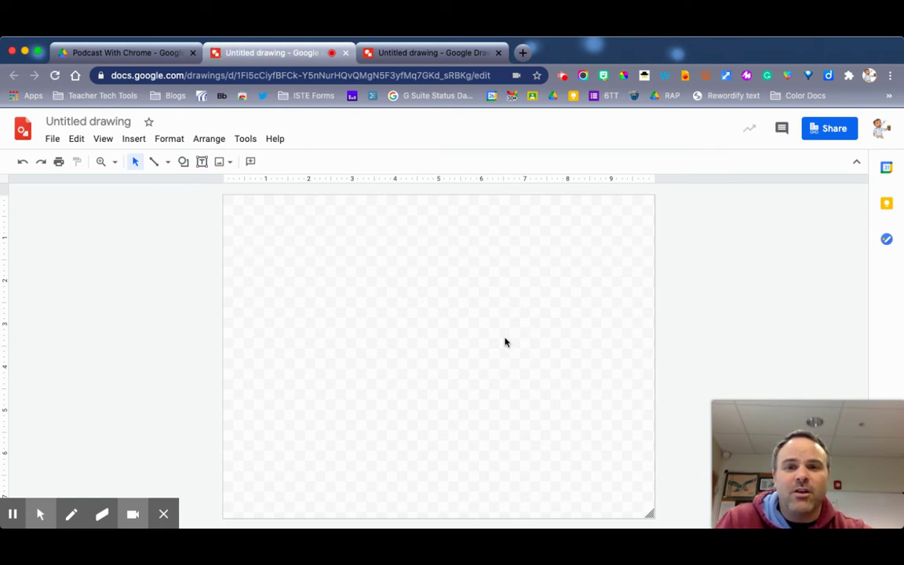
Step: Set the drawing's background to solid cyan
right_click(395, 271)
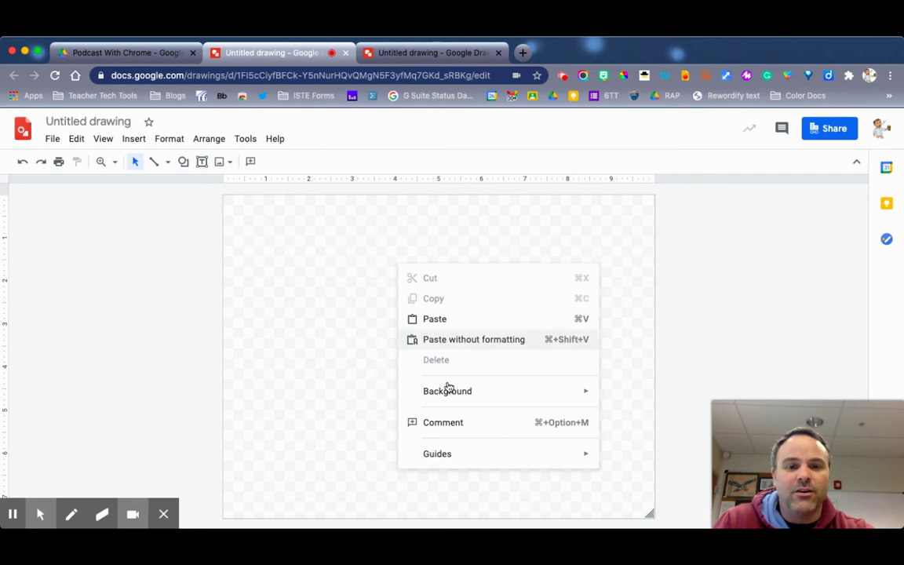
mouse_move(537, 392)
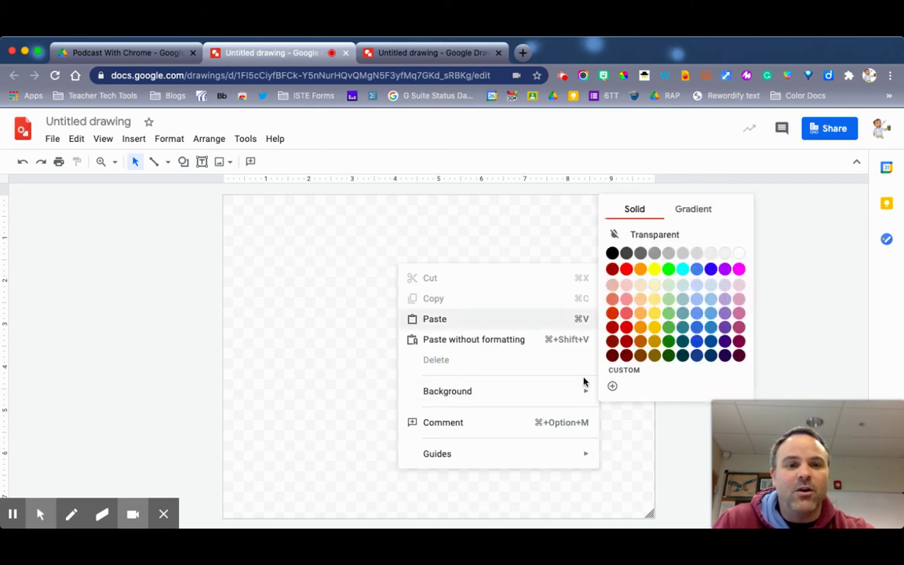
click(682, 269)
Step: Change the drawing's background to a light blue radial gradient
right_click(306, 230)
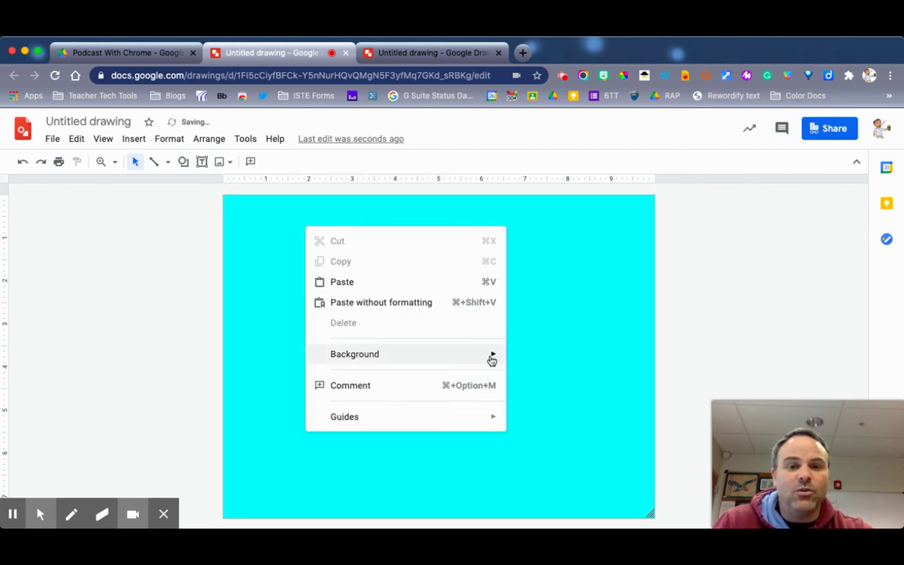
mouse_move(494, 355)
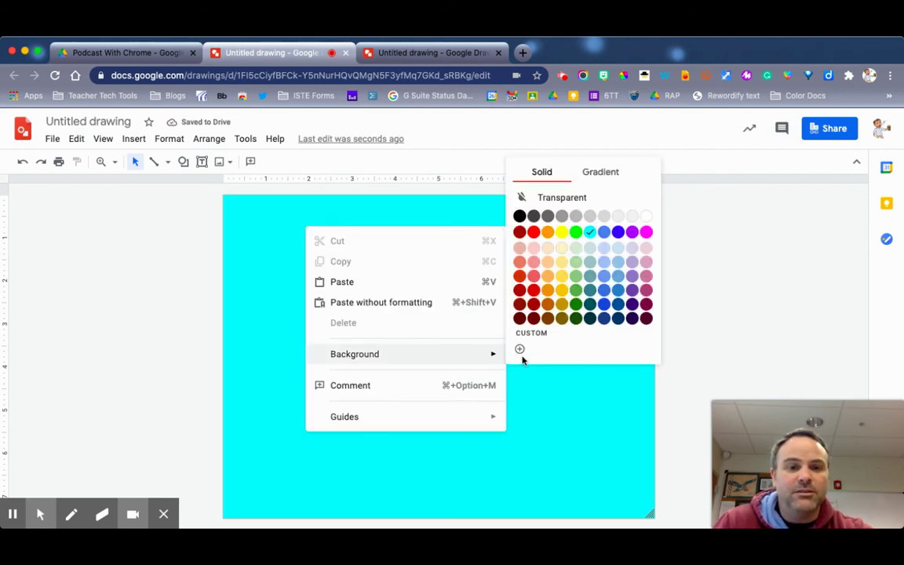
click(618, 174)
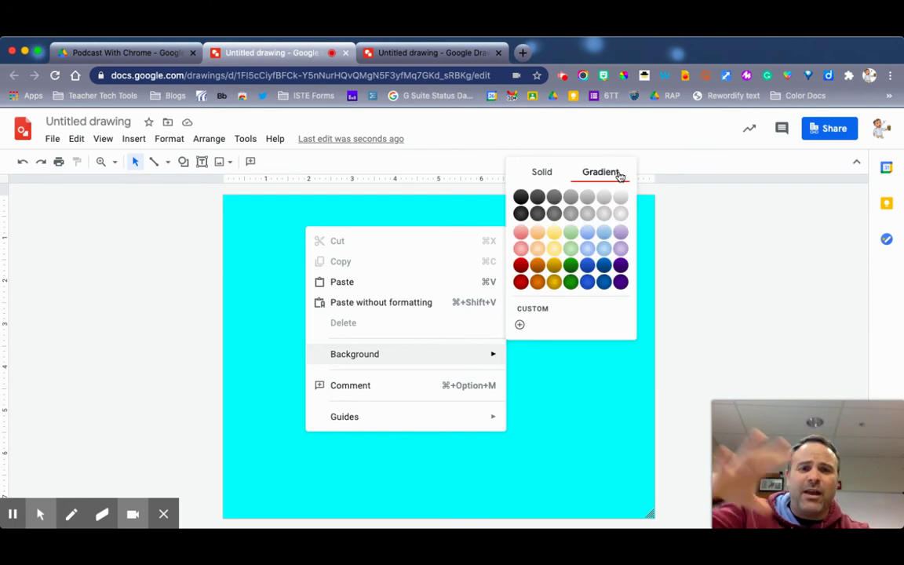
click(587, 249)
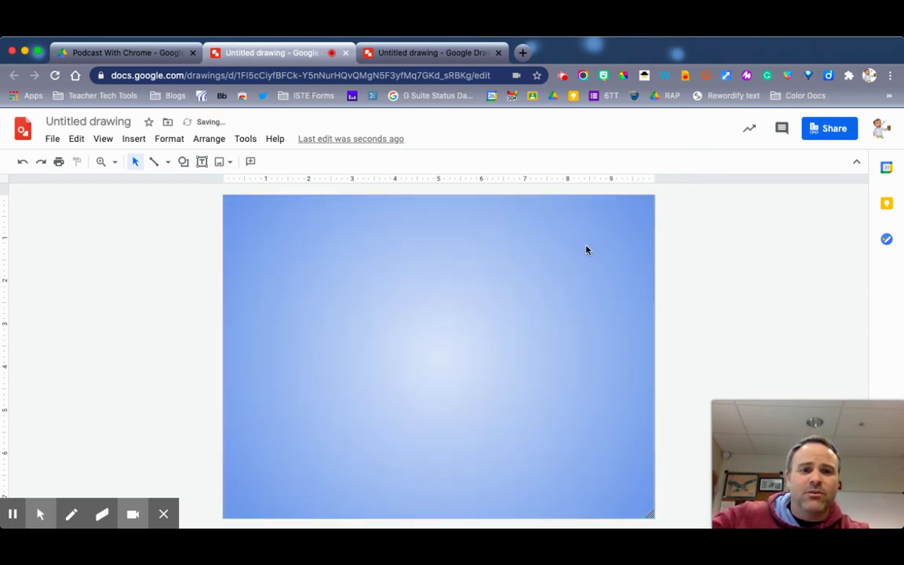
Step: Give the drawing's background a custom solid light green by adjusting the hue and shade
right_click(431, 271)
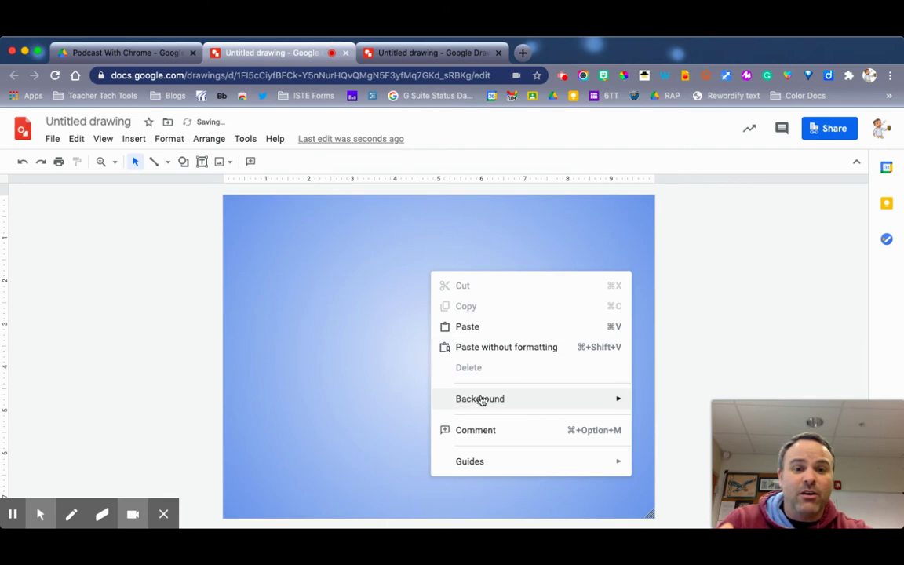
mouse_move(524, 401)
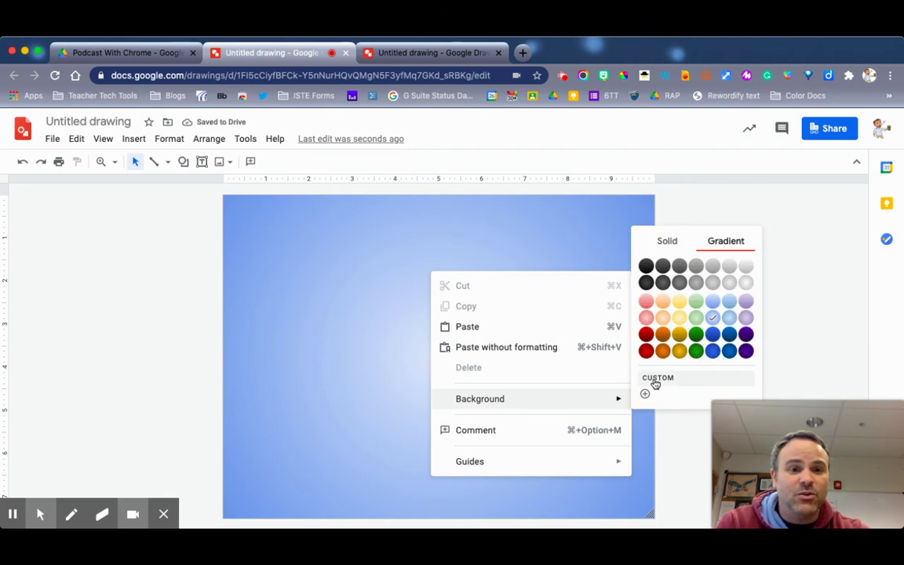
click(666, 240)
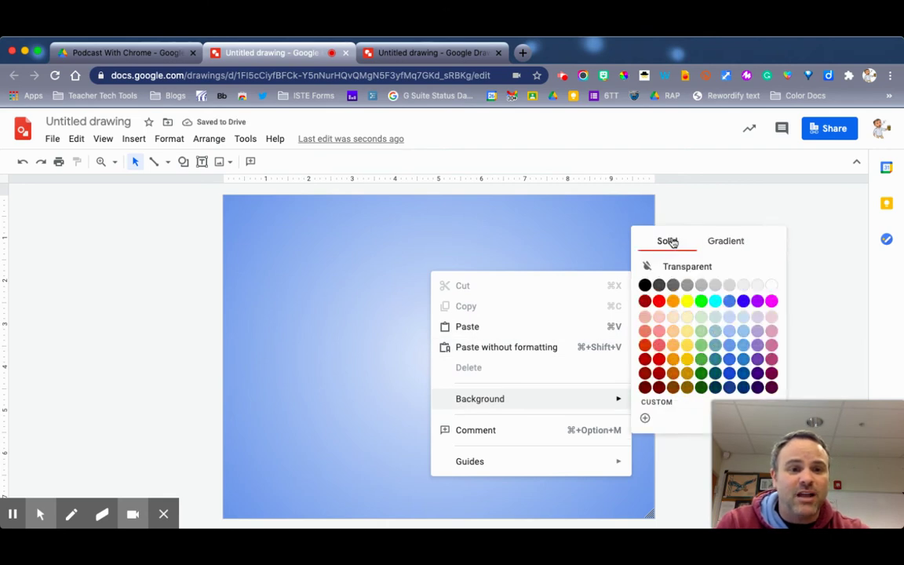
click(643, 418)
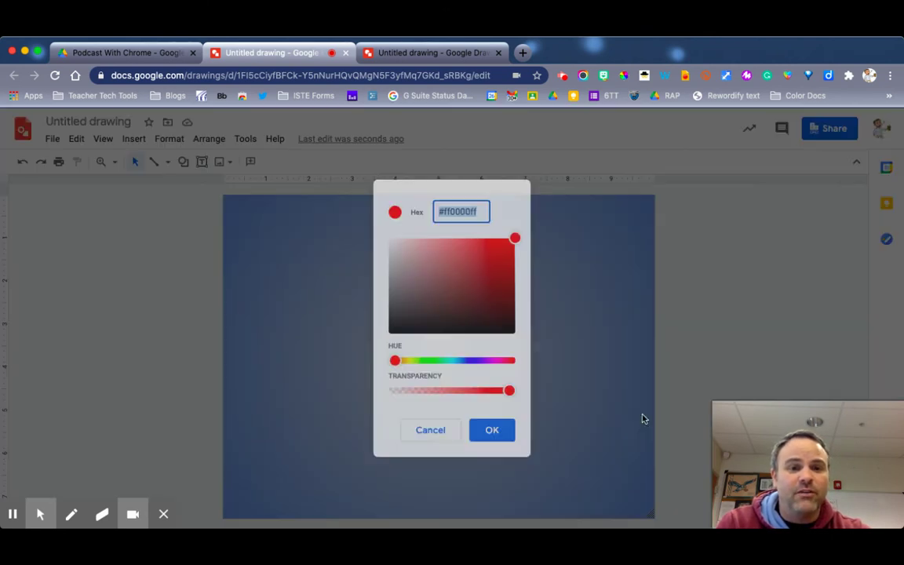
click(468, 362)
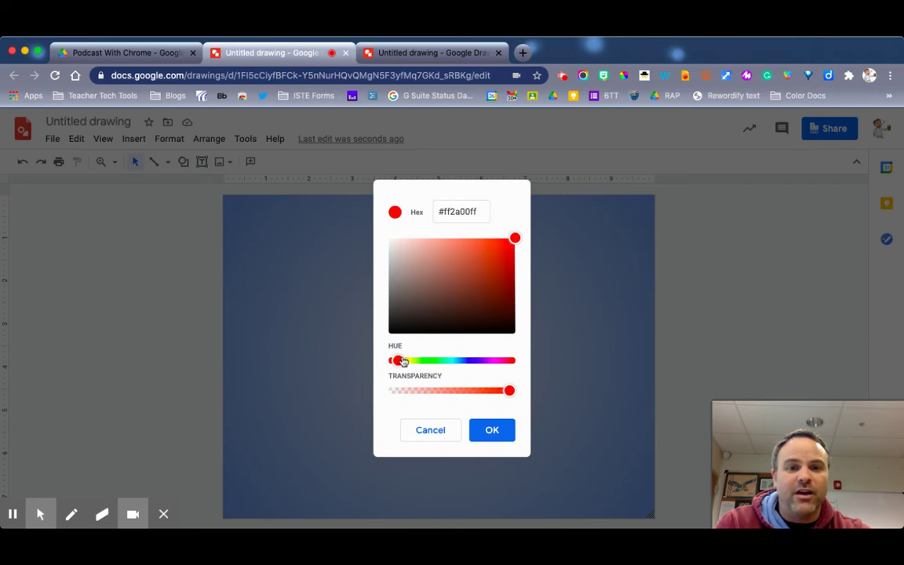
click(430, 362)
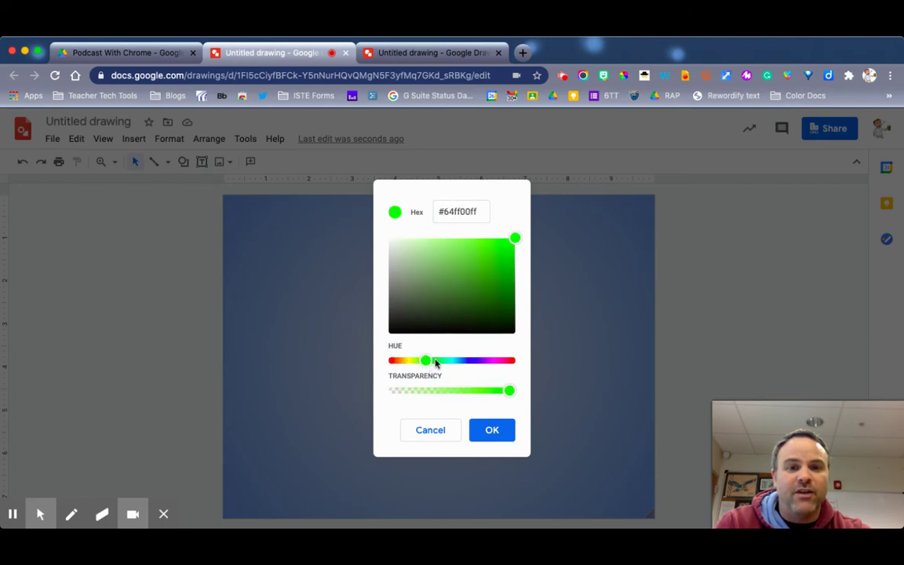
click(418, 243)
click(496, 433)
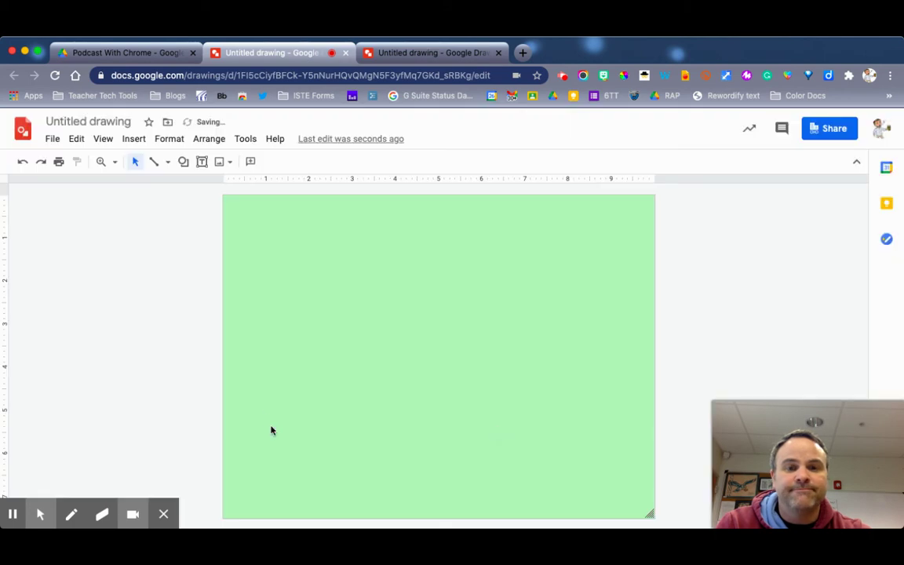
Step: Set the drawing's background to the dark red radial gradient
right_click(341, 283)
mouse_move(509, 410)
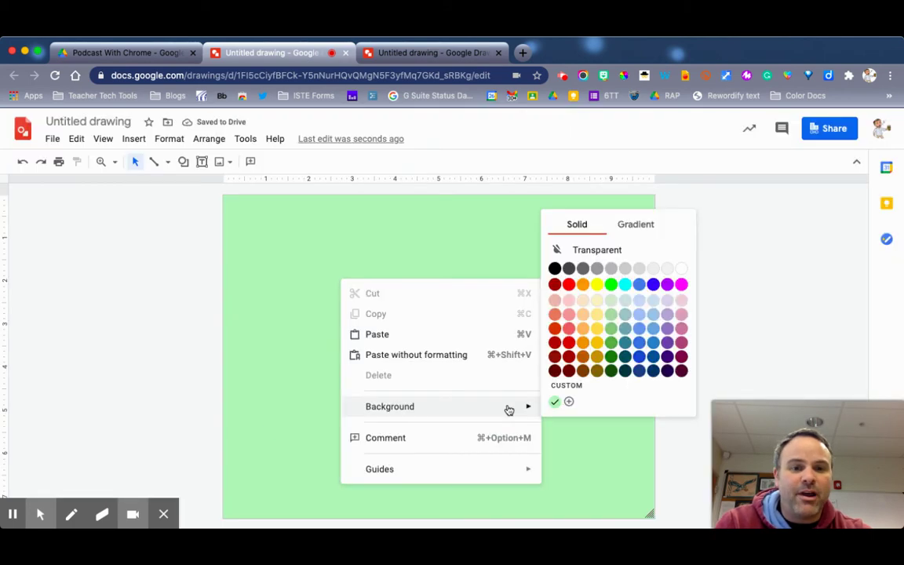
click(628, 227)
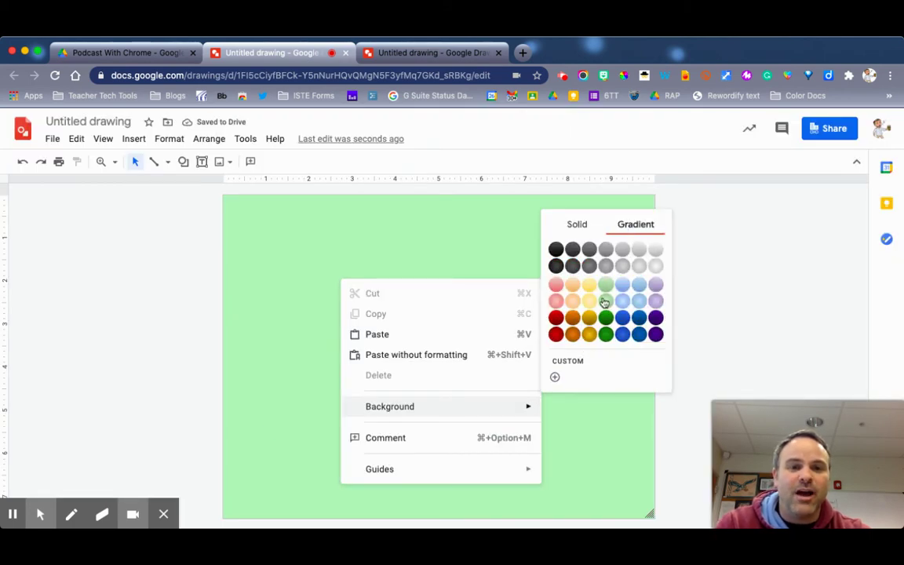
click(557, 334)
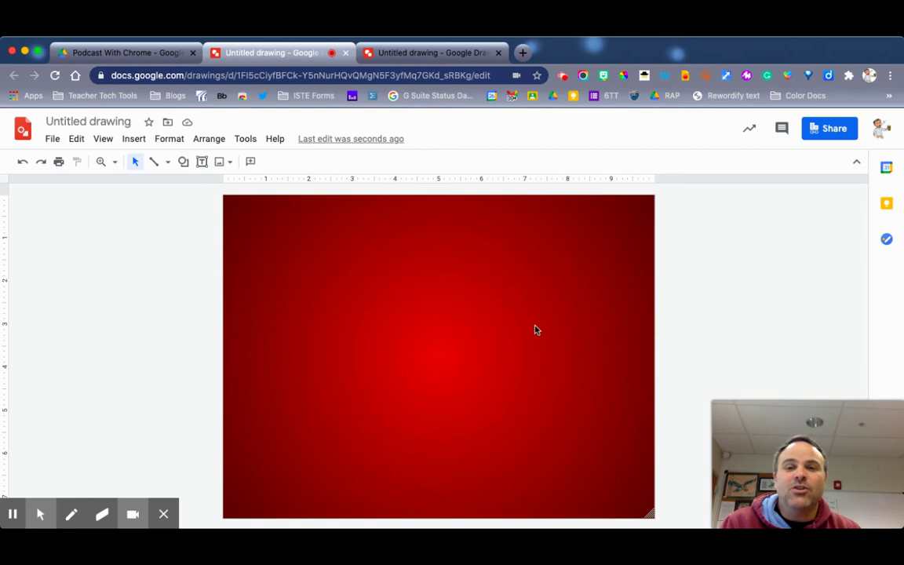
Step: Insert word art reading "Podcast With Chrome" and move it to the upper part of the red canvas
click(384, 52)
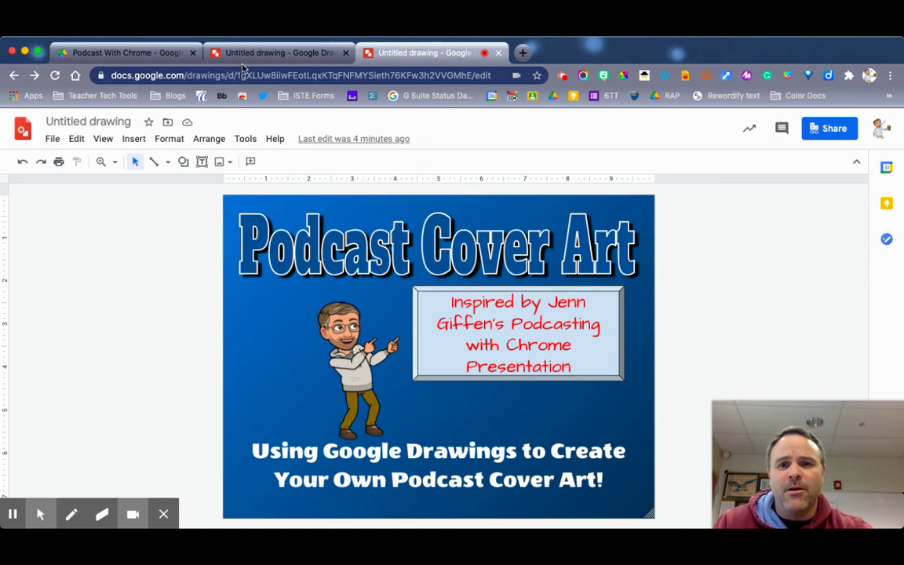
click(220, 54)
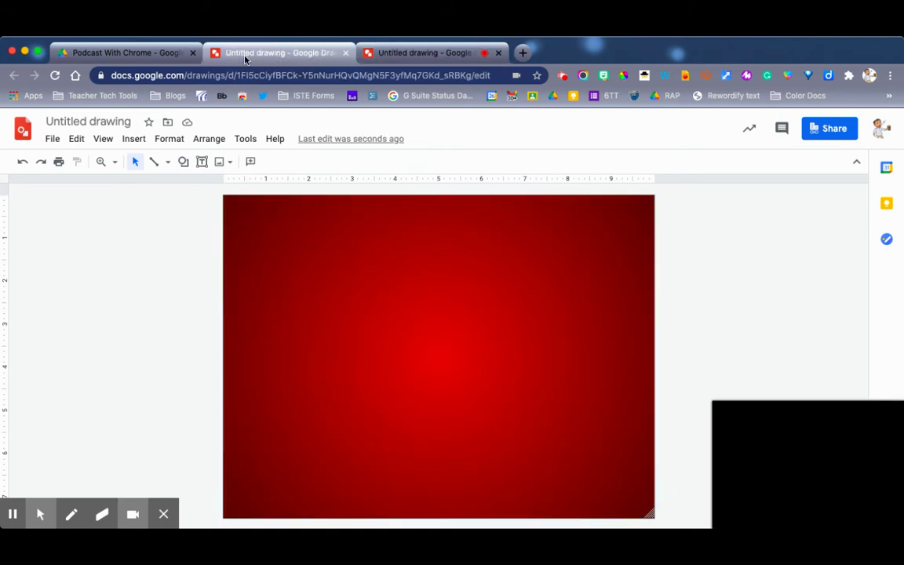
click(142, 143)
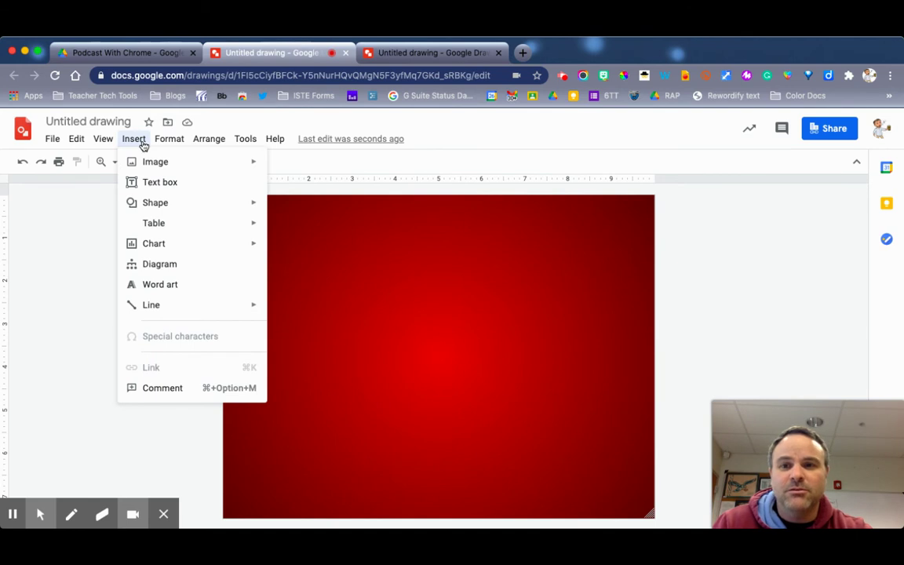
click(149, 285)
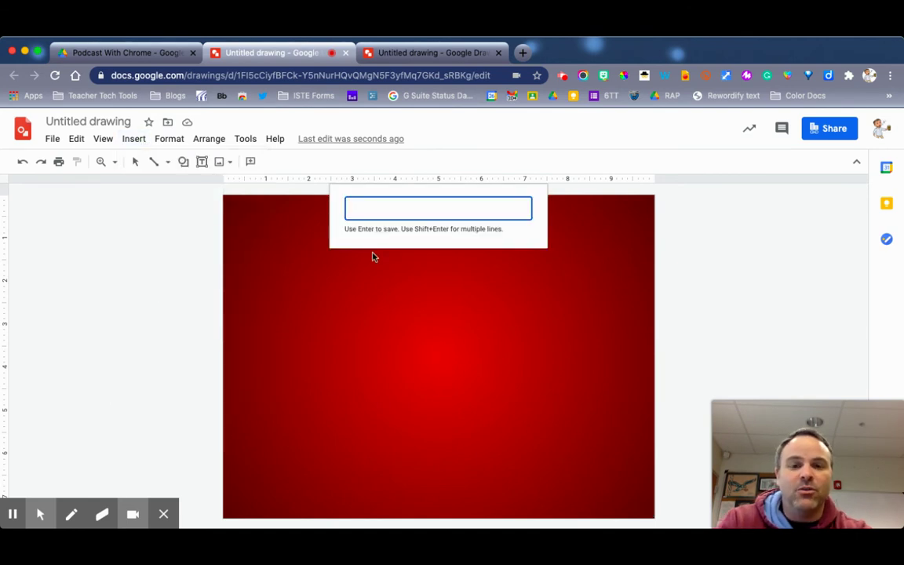
key(shift+Return)
text(Podcast With Chrome)
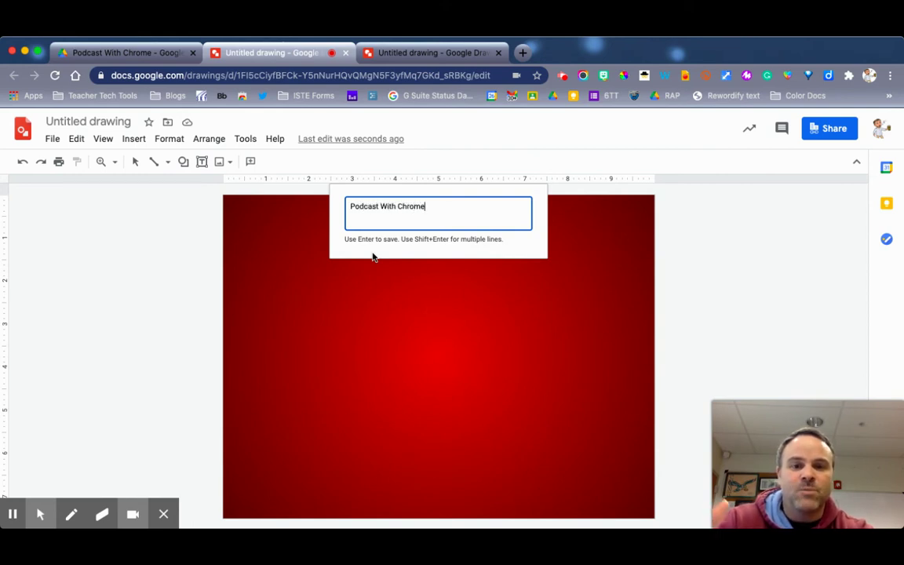
key(Return)
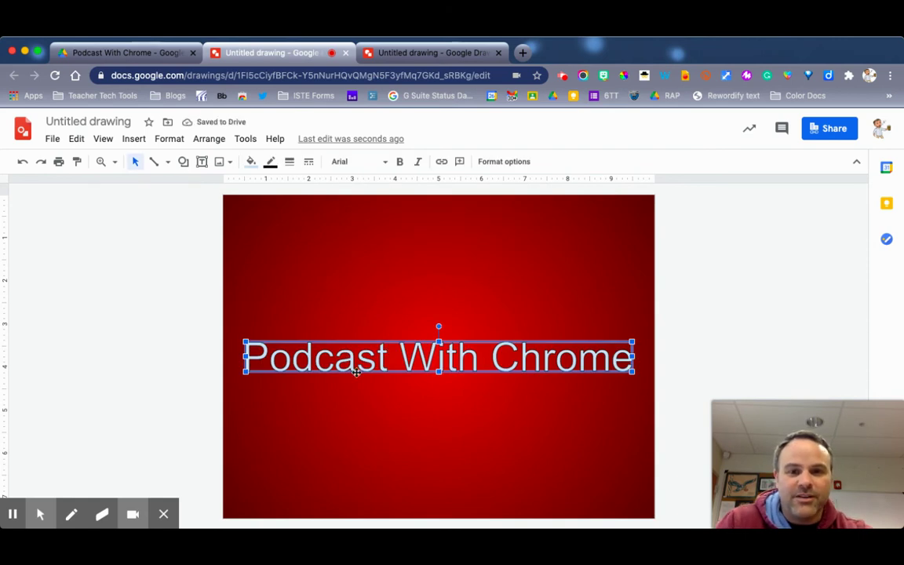
drag(415, 359, 416, 225)
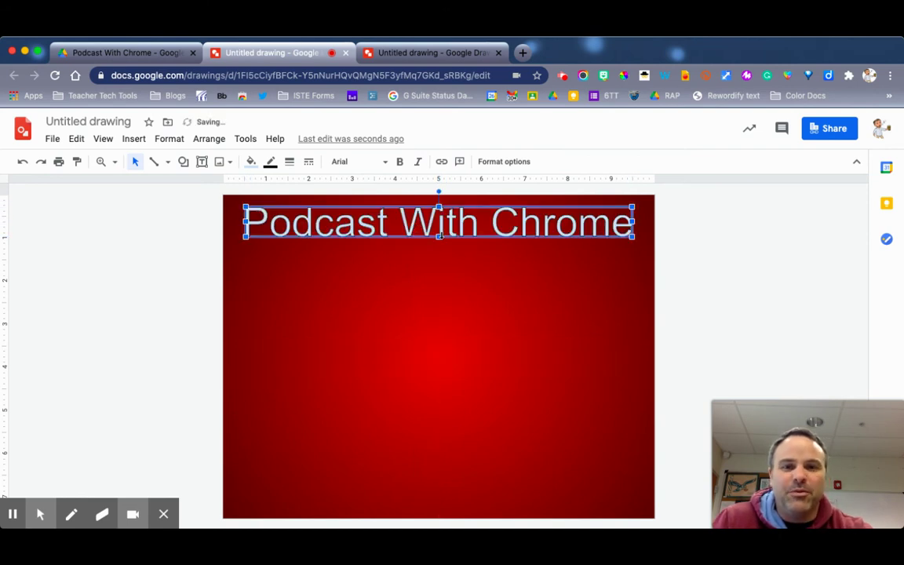
Step: Set the title word art's font to Bangers and enlarge it to span most of the canvas width
click(355, 163)
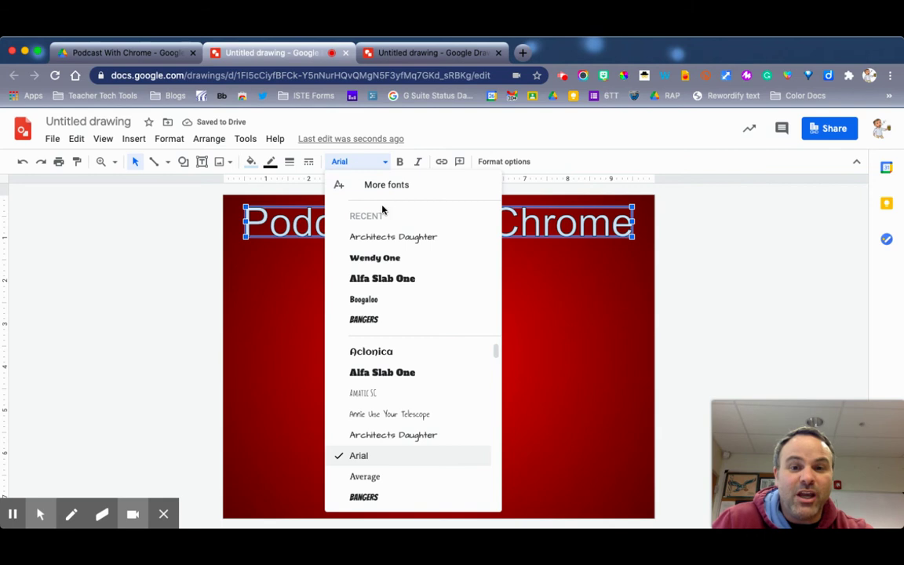
scroll(418, 369, down, 5)
scroll(410, 440, up, 5)
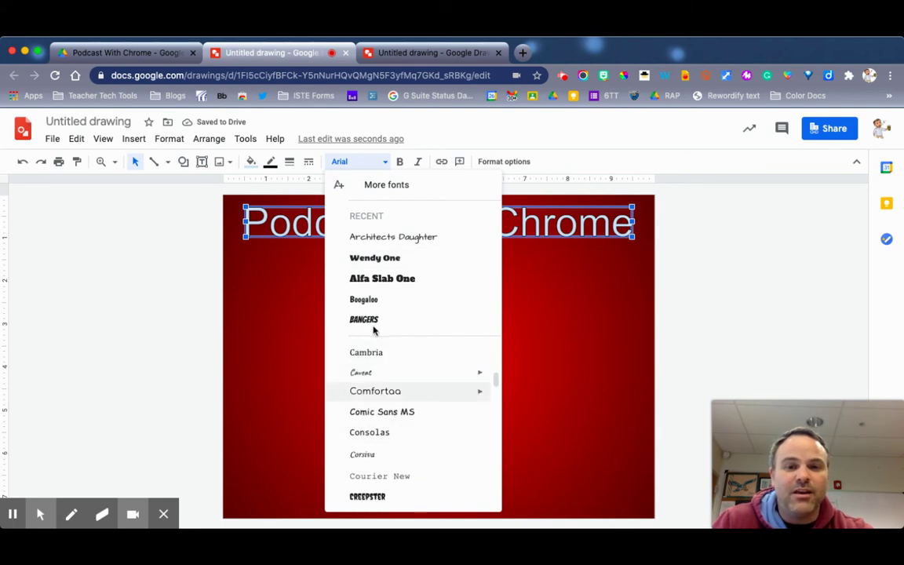
click(349, 321)
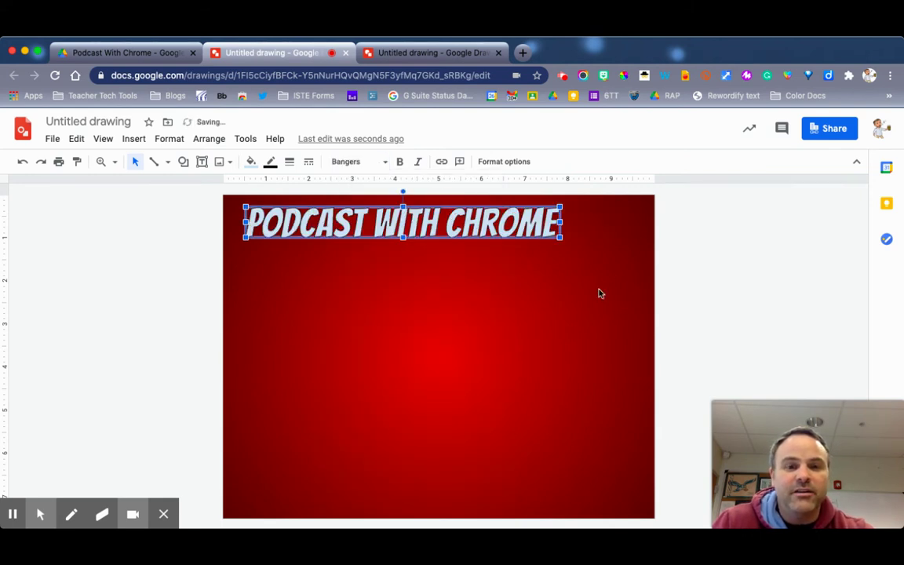
drag(559, 236, 631, 257)
drag(502, 241, 494, 248)
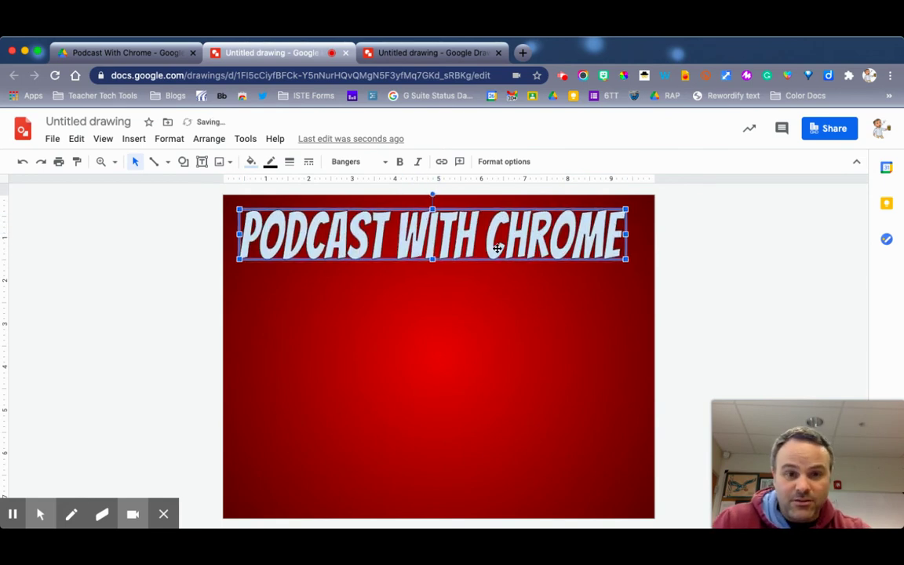
Step: Try a white fill on the title word art and change the fill to solid blue
click(251, 162)
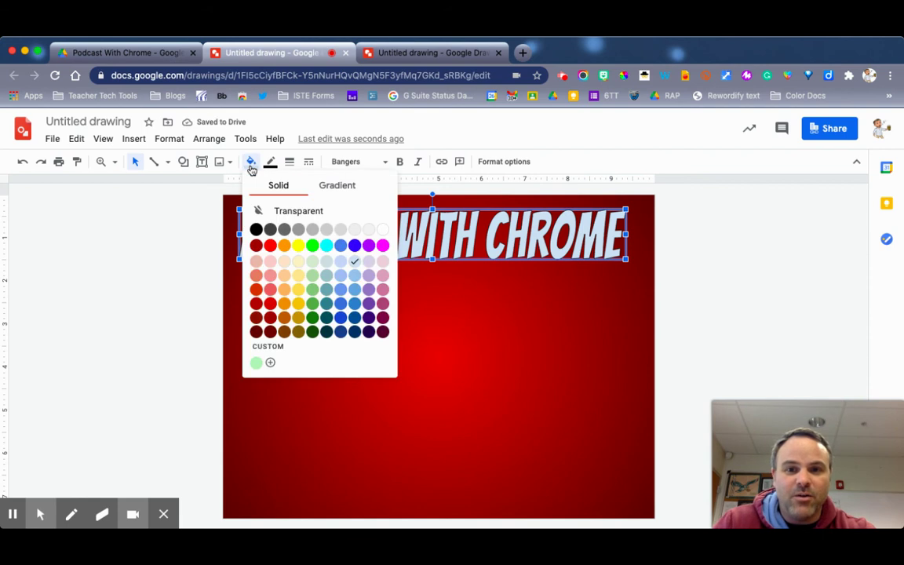
click(383, 230)
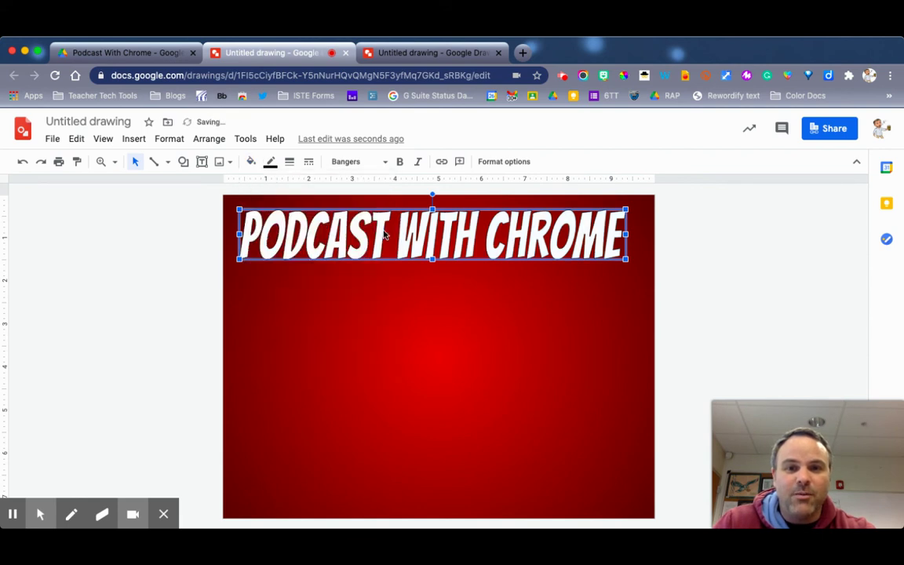
click(251, 162)
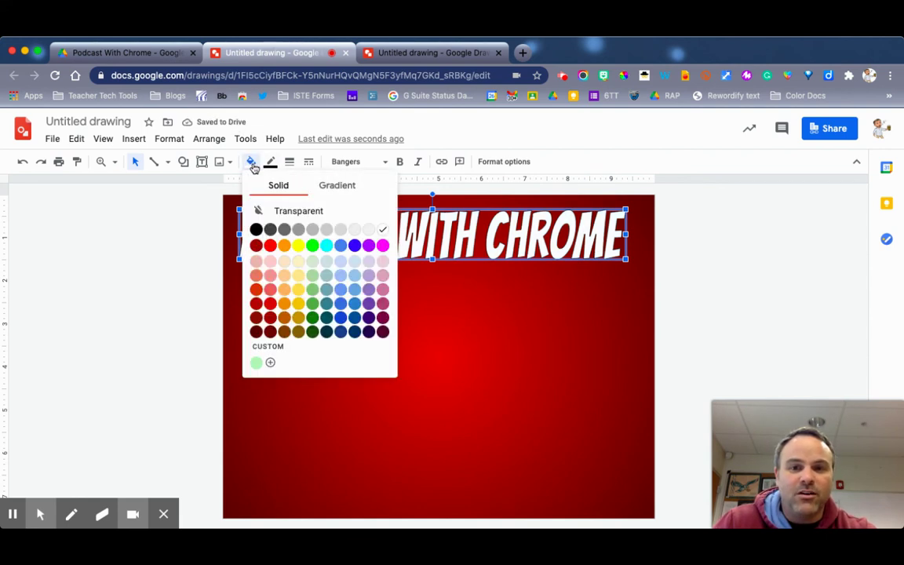
click(354, 248)
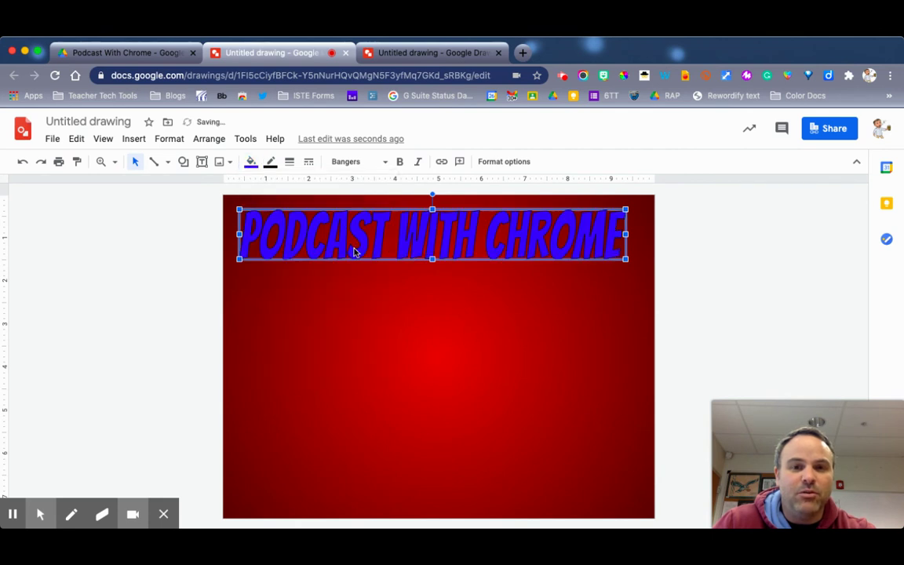
Step: Set the title word art's outline to white and make the outline thicker
click(271, 163)
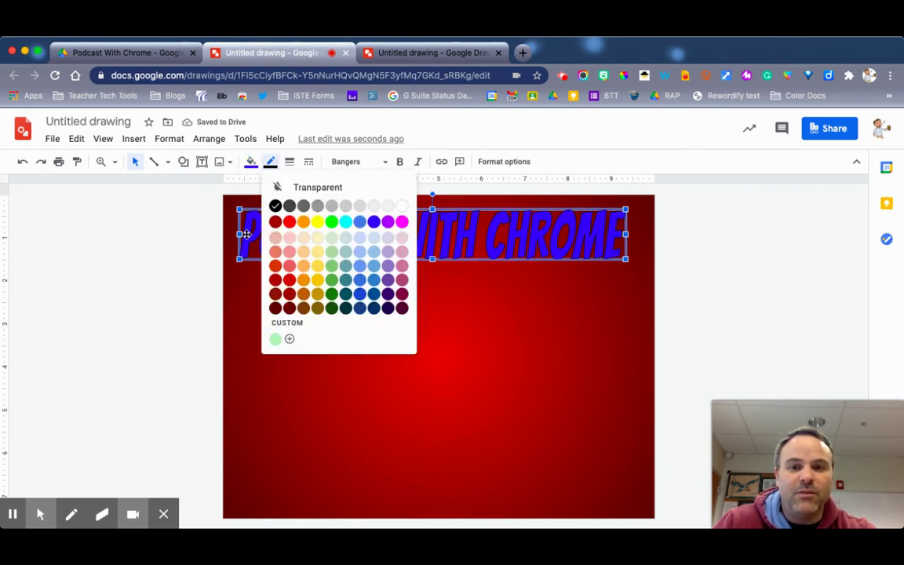
click(400, 207)
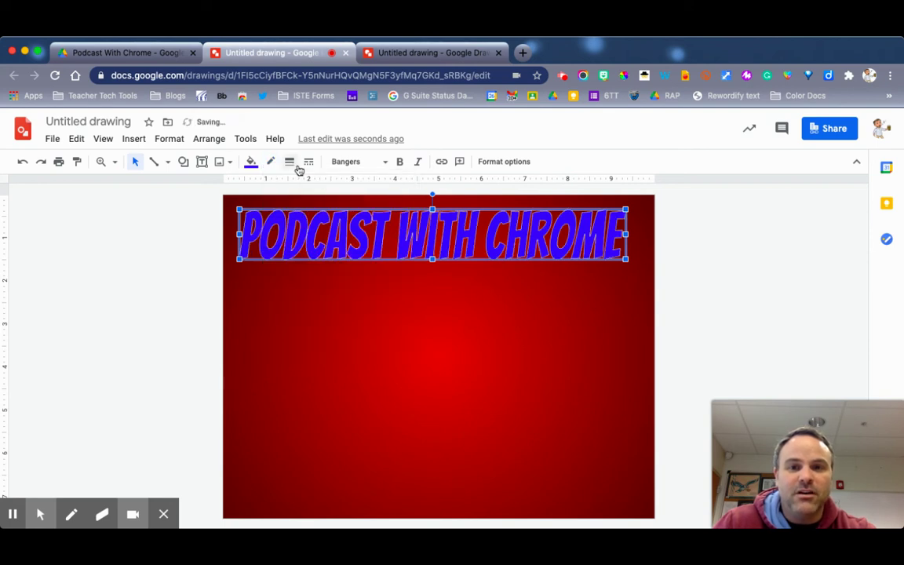
click(337, 288)
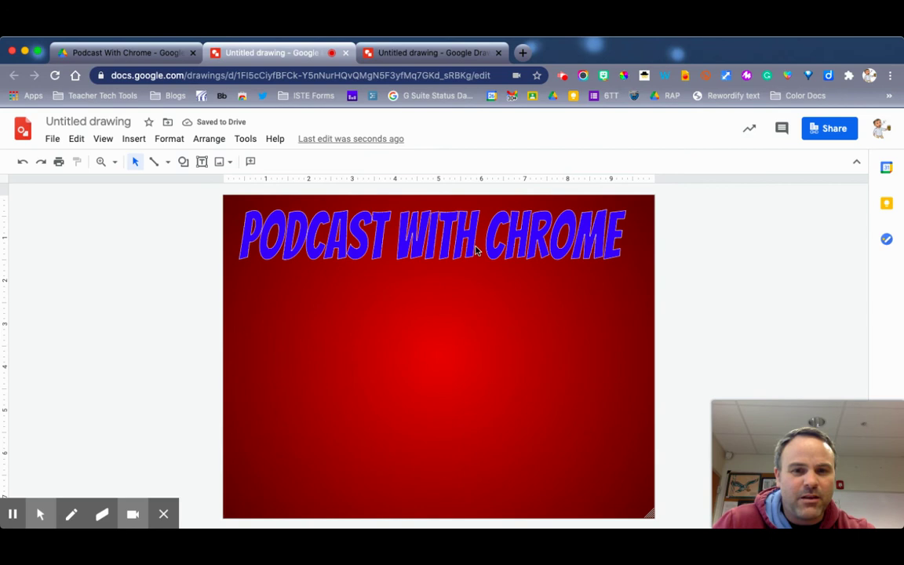
click(265, 210)
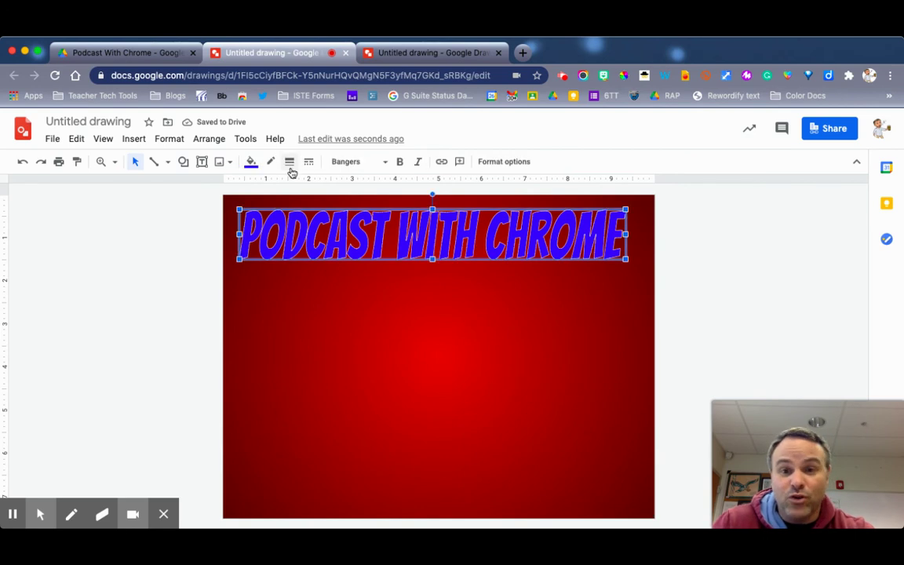
click(289, 162)
click(311, 226)
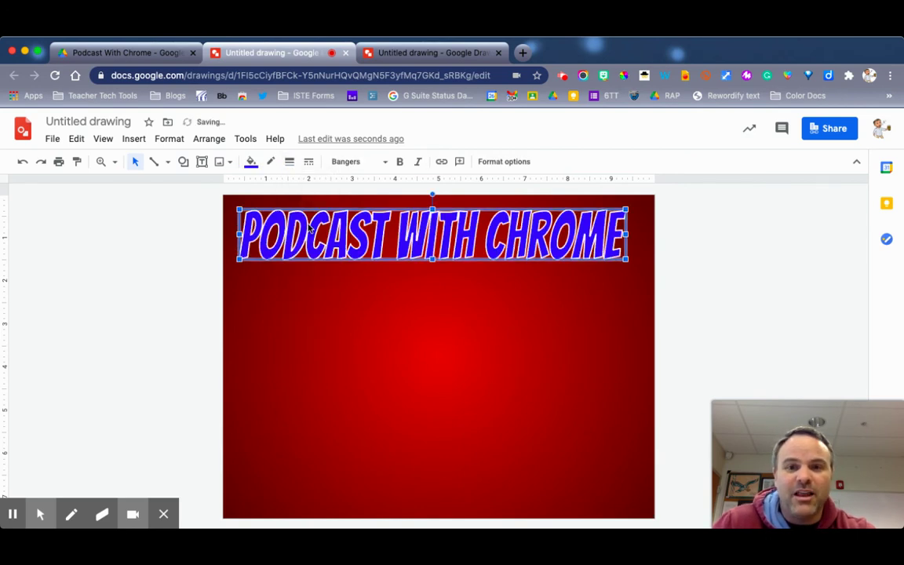
click(373, 322)
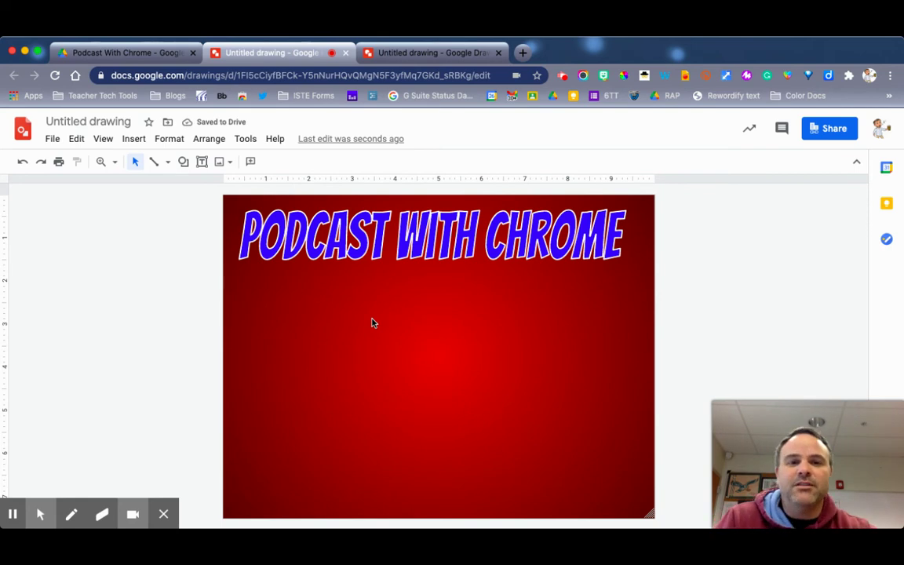
Step: Open the title word art's format options and look over its size and rotation settings
click(367, 235)
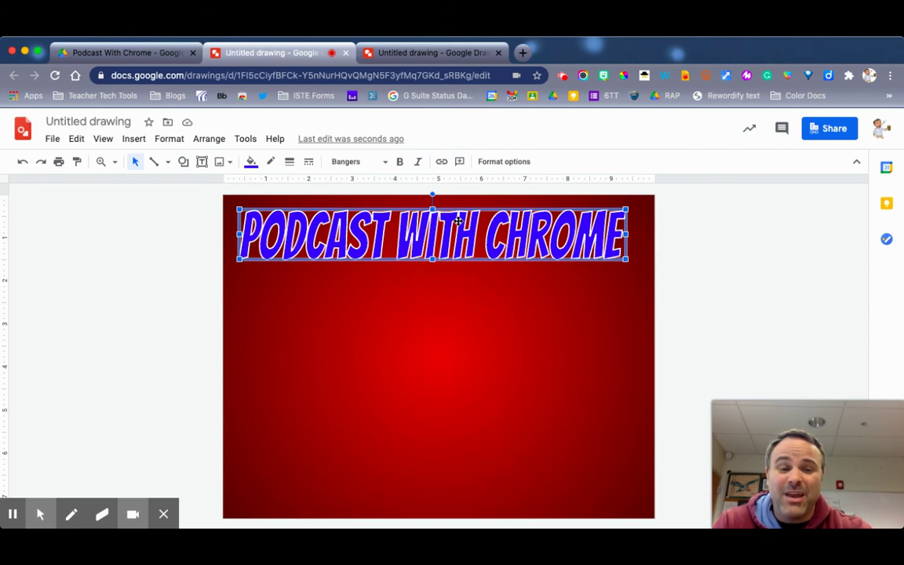
click(517, 162)
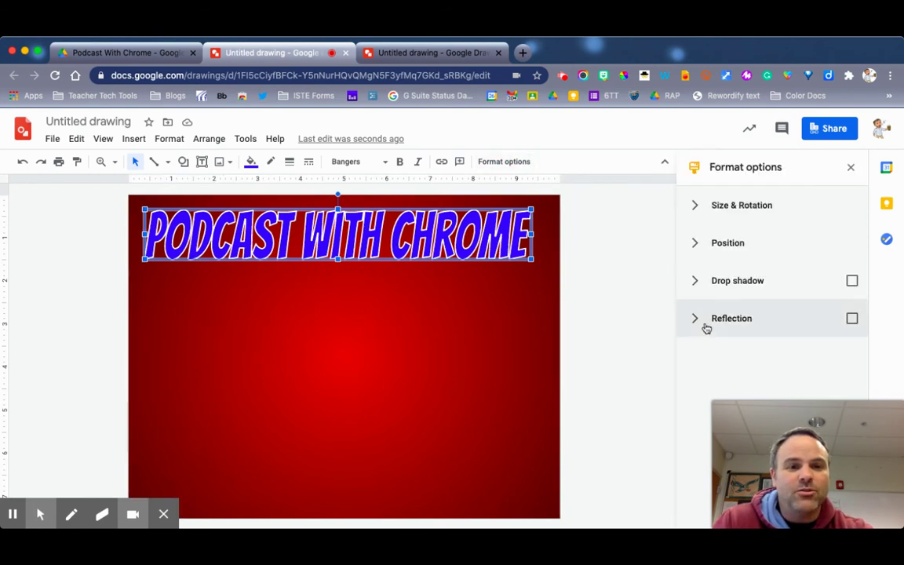
click(709, 205)
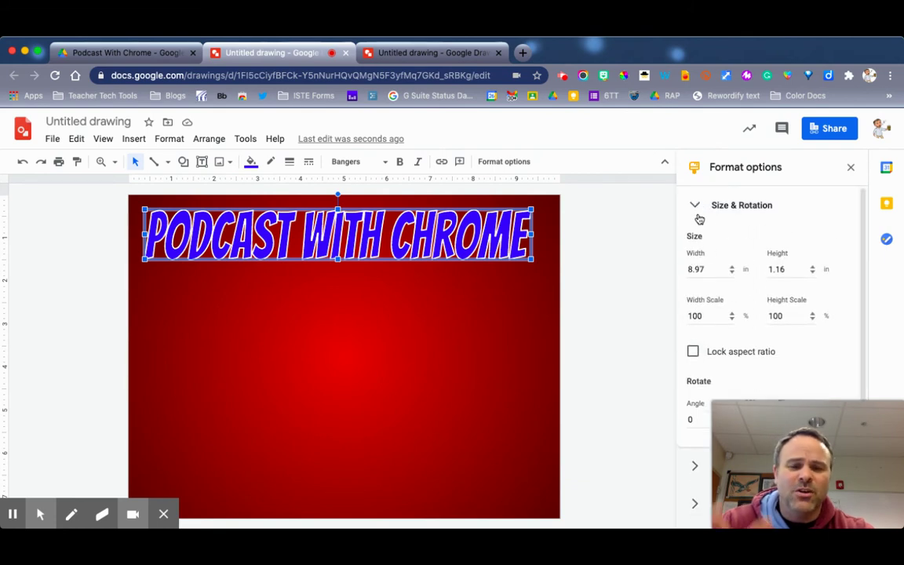
click(695, 212)
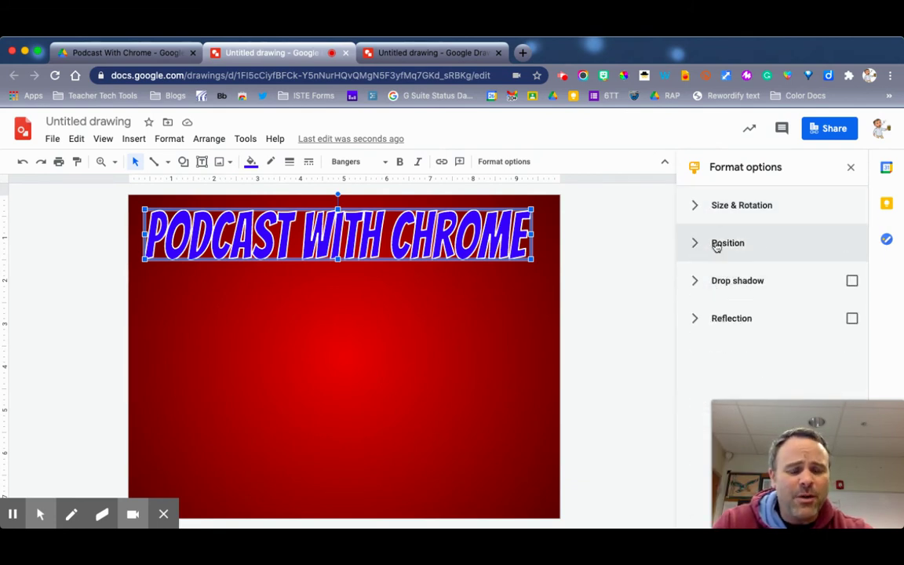
Step: Try a reflection on the title word art, adjusting its transparency, distance and size, and turn the reflection off
click(852, 319)
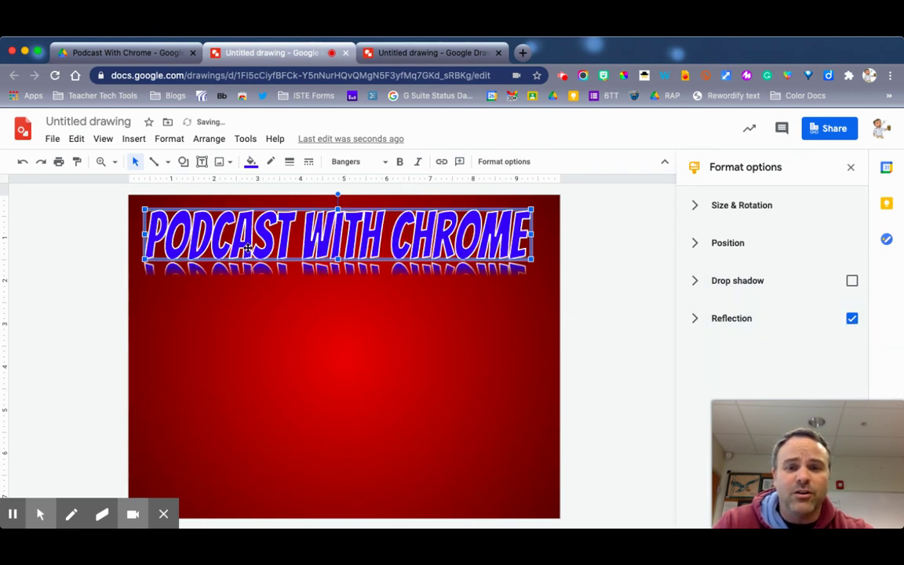
click(699, 319)
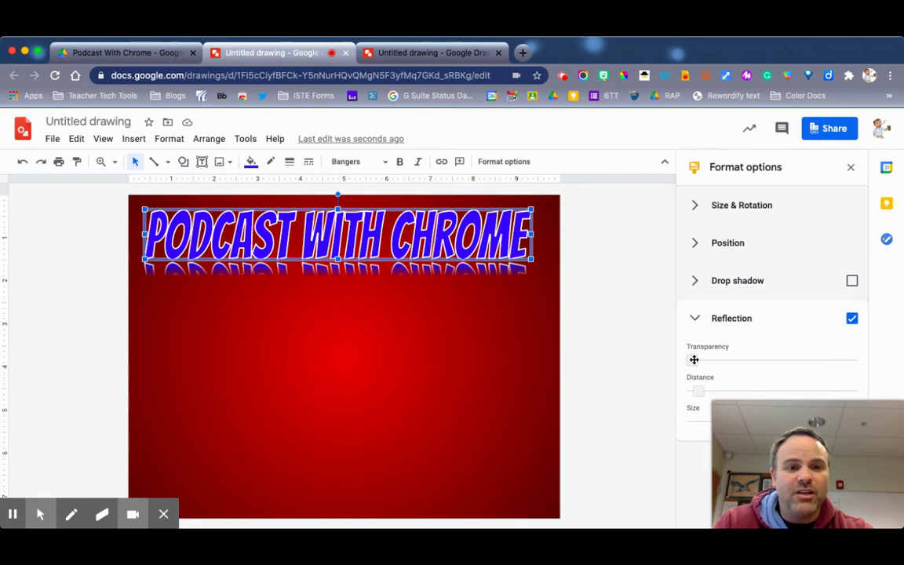
drag(711, 359, 700, 336)
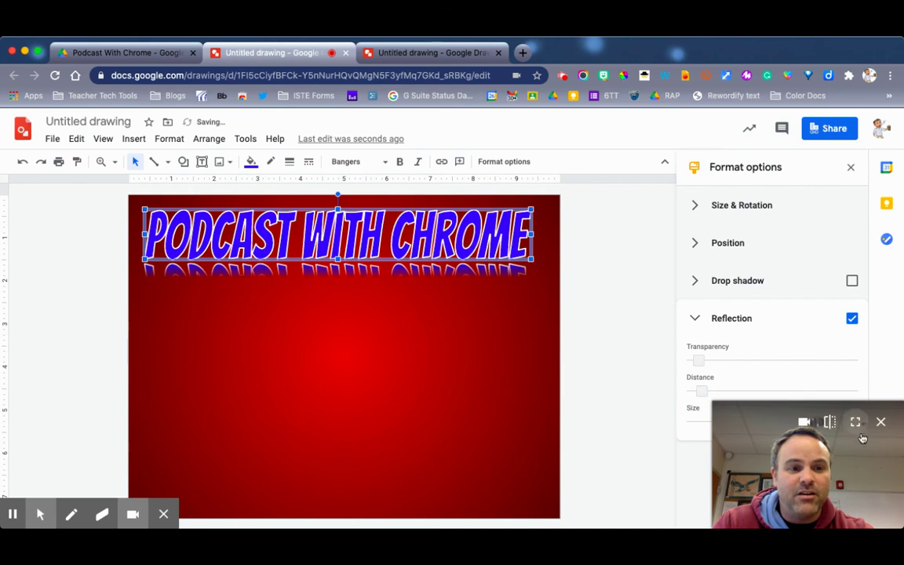
drag(803, 478, 94, 426)
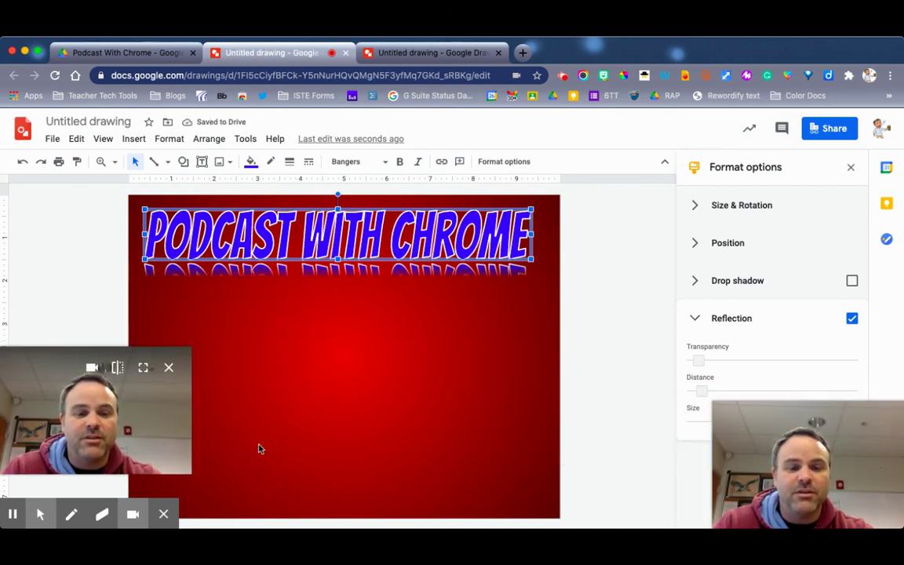
drag(81, 366, 27, 255)
click(168, 221)
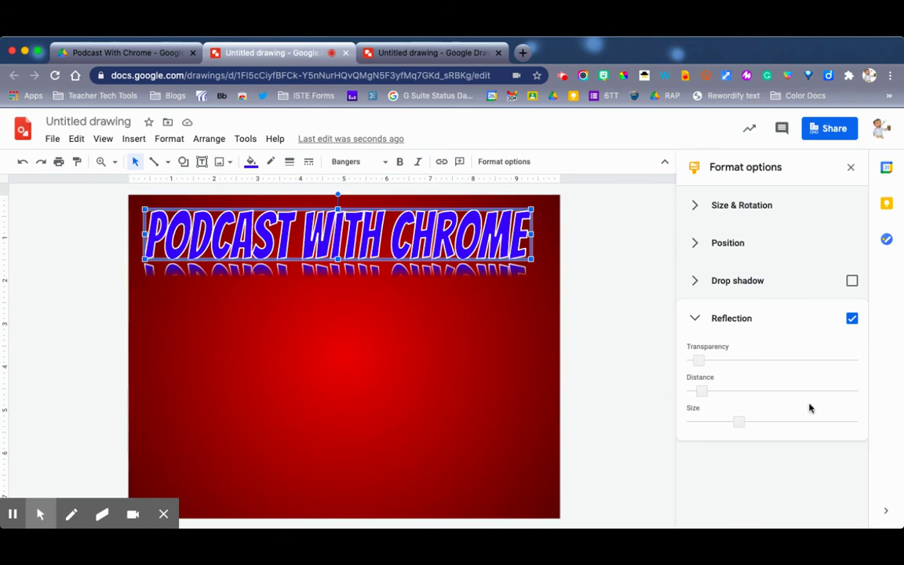
mouse_move(739, 421)
mouse_down()
mouse_move(813, 421)
mouse_move(746, 421)
mouse_up()
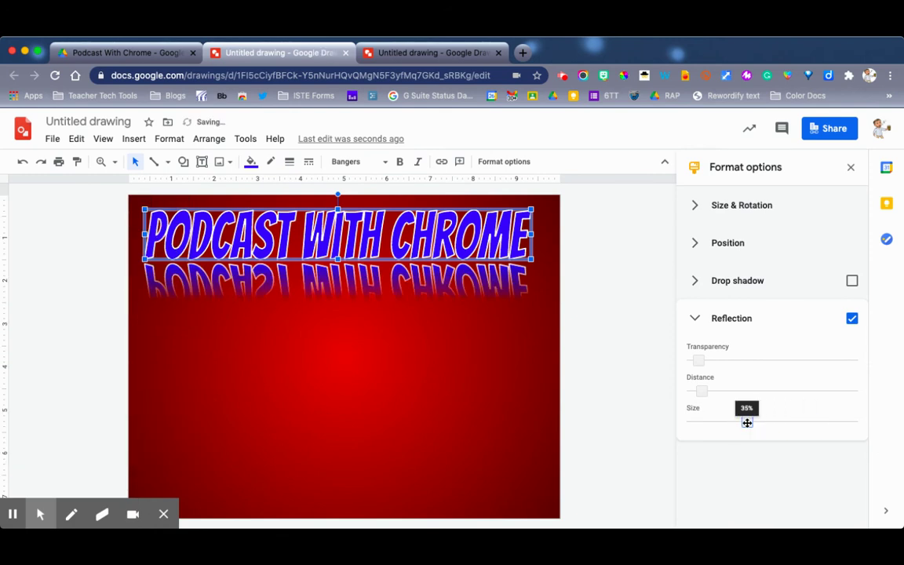
click(852, 319)
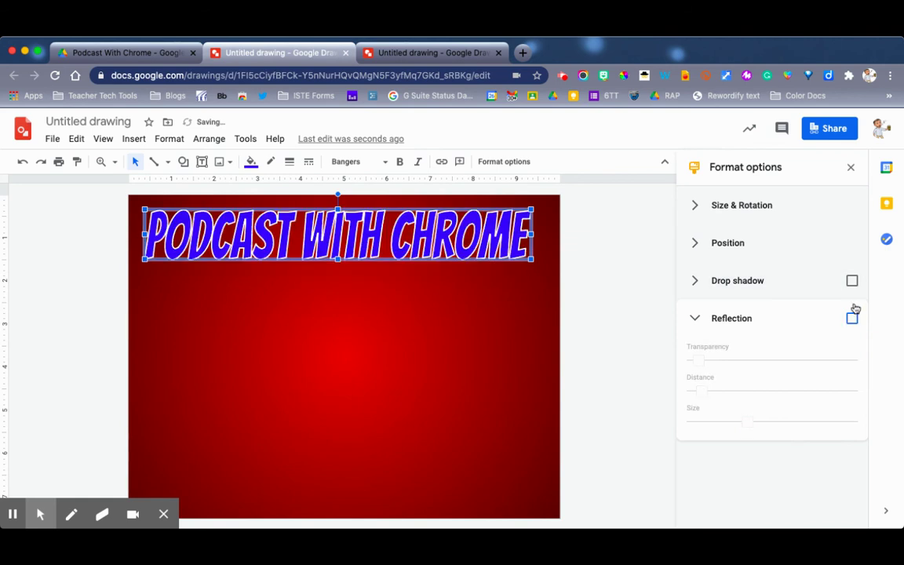
Step: Add a fully opaque black drop shadow to the title word art with an increased distance and no blur
click(851, 282)
click(693, 282)
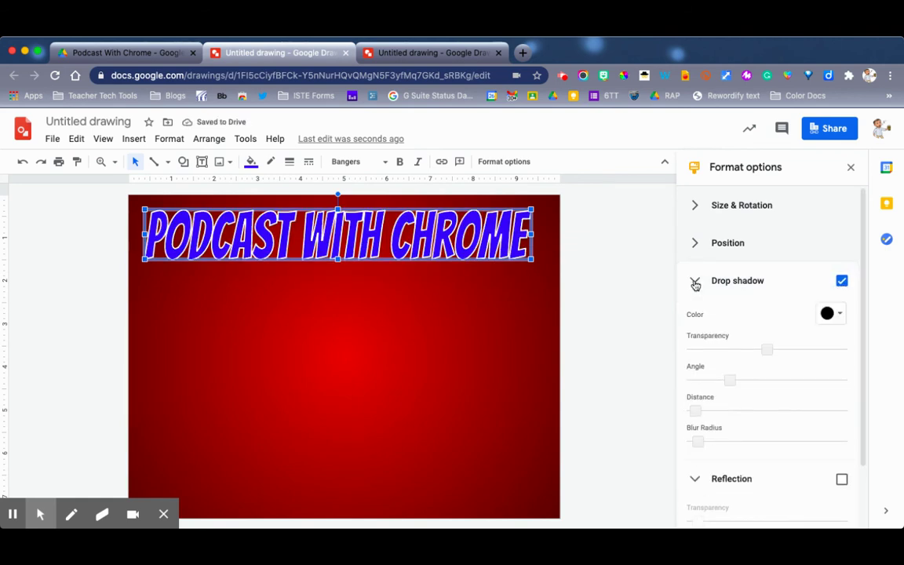
drag(766, 346, 667, 349)
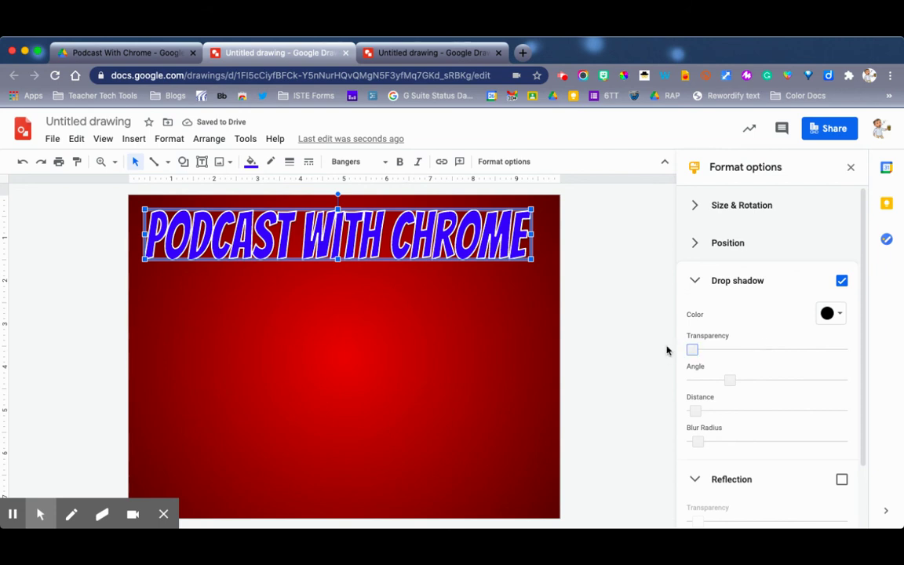
click(728, 380)
drag(699, 408, 721, 411)
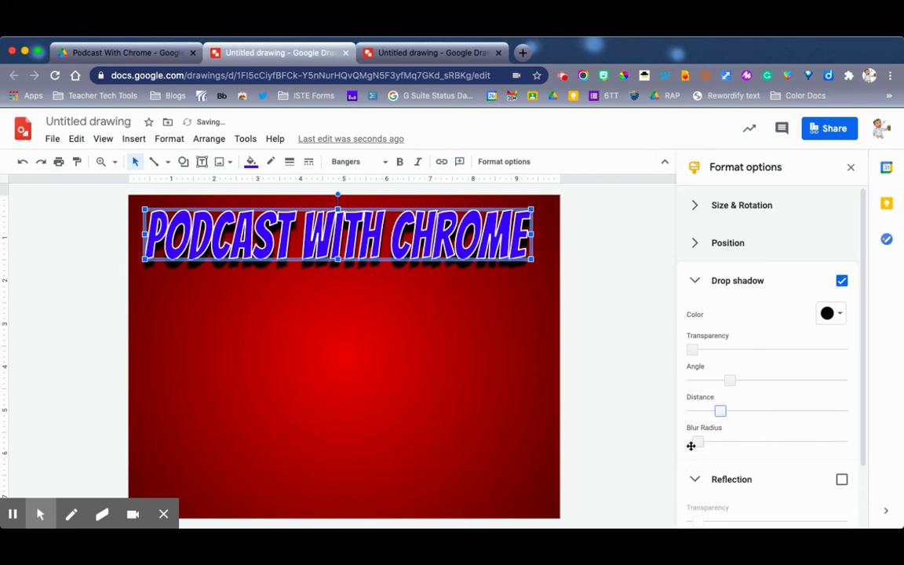
click(610, 389)
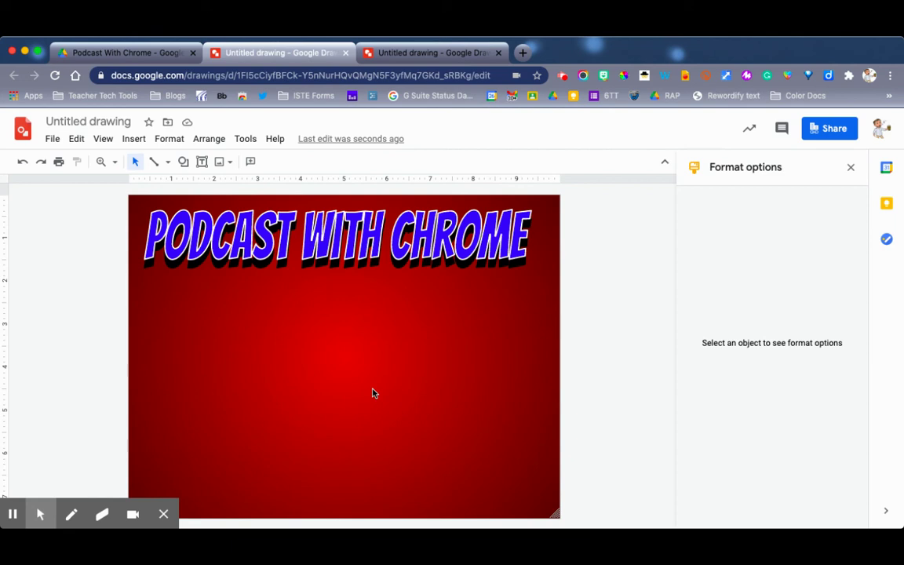
Step: Check the finished sample cover drawing, return to the red drawing and add a wide text box below the title reading "Put your text in here1"
key(ctrl+Tab)
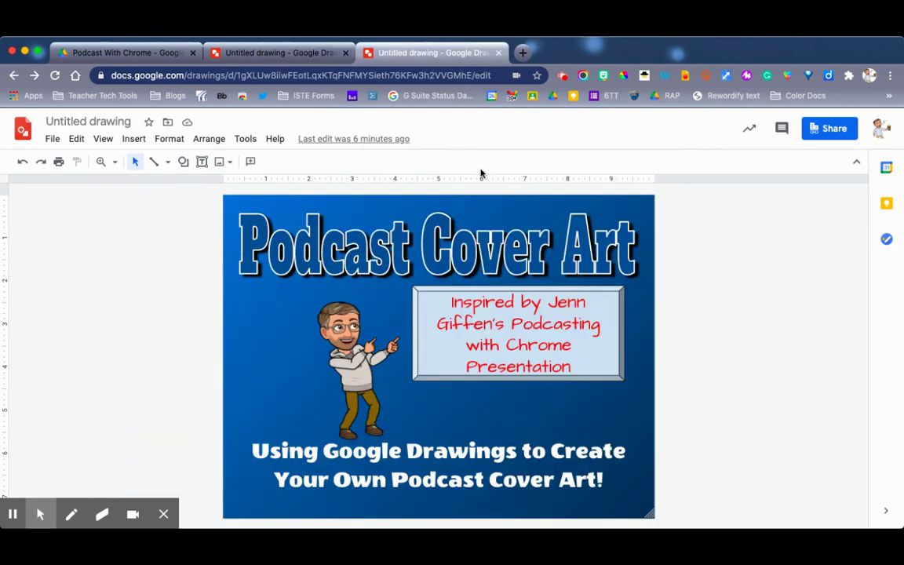
click(278, 55)
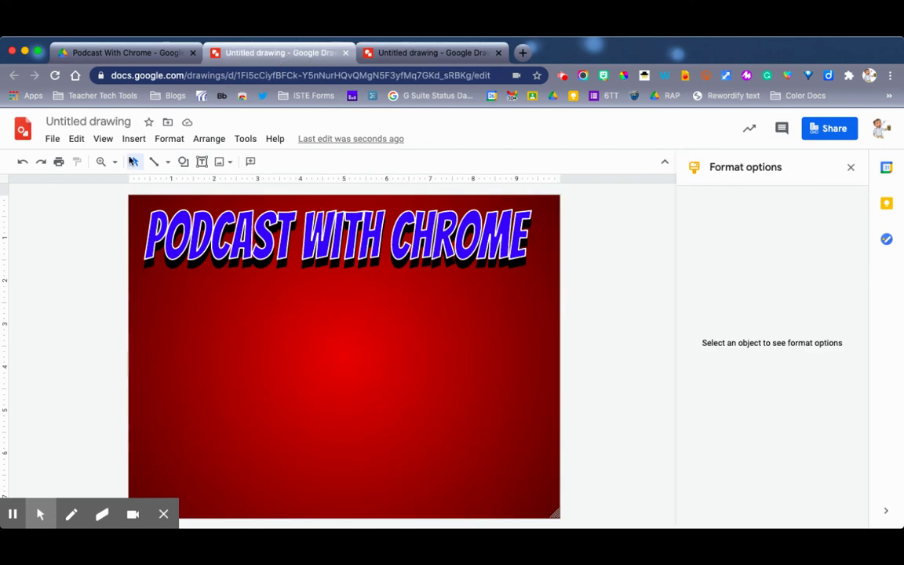
click(201, 162)
drag(145, 276, 522, 374)
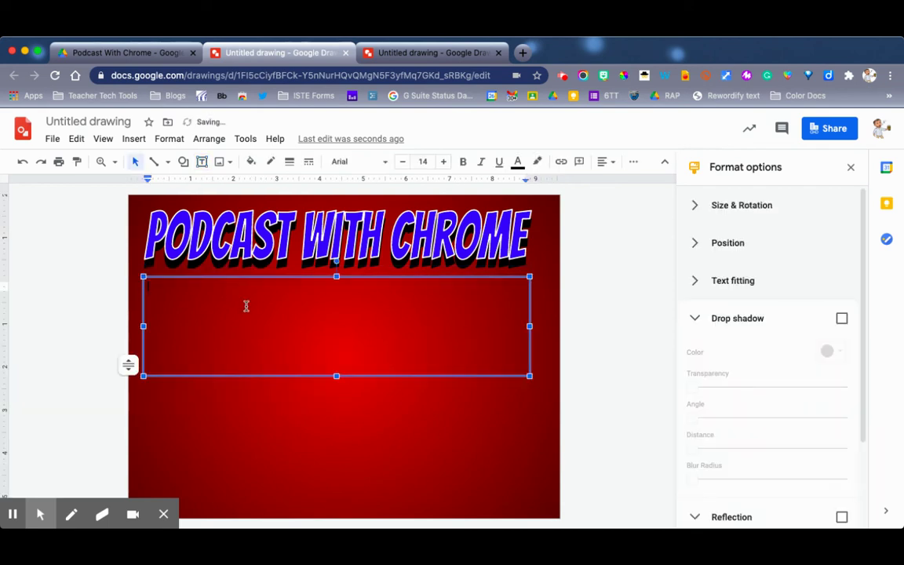
text(Put your text in here!)
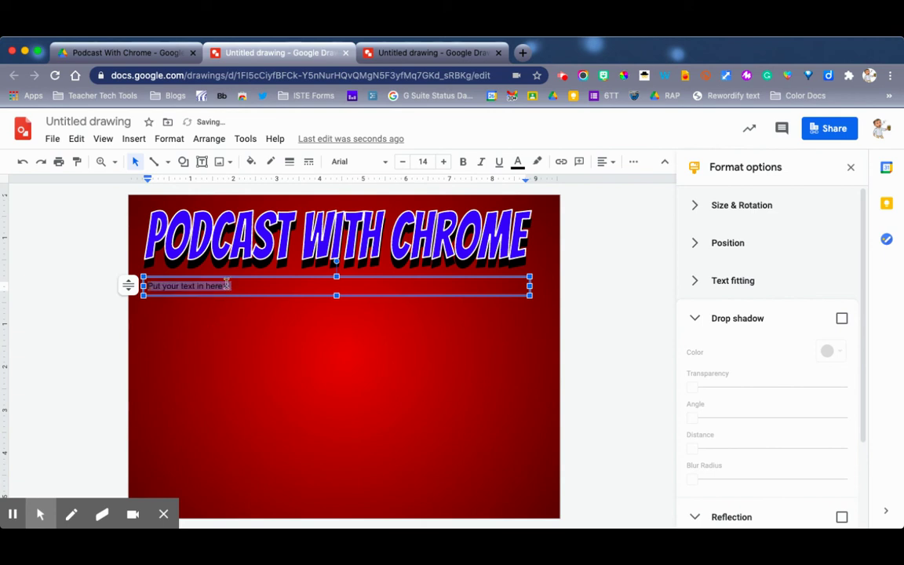
click(382, 163)
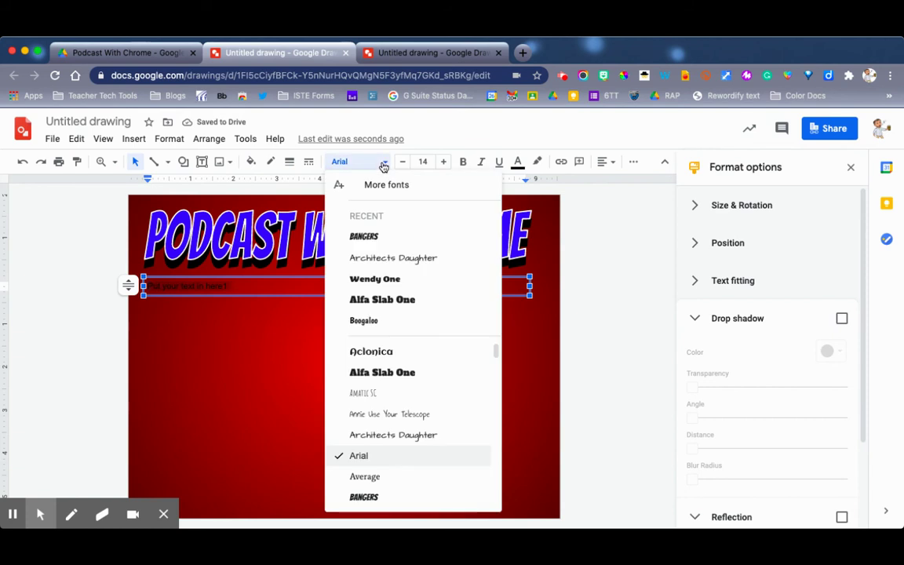
scroll(381, 427, down, 2)
scroll(383, 424, down, 5)
scroll(369, 459, up, 1)
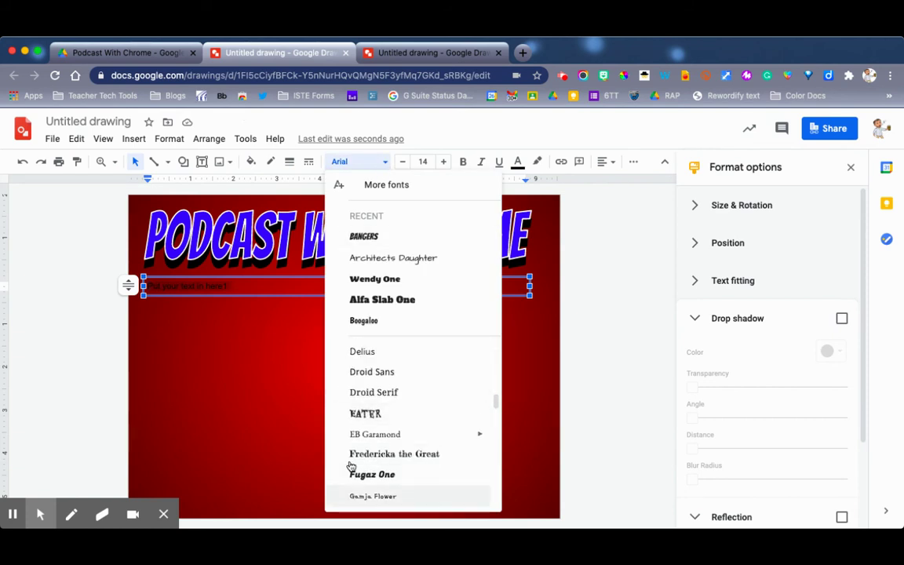
click(386, 187)
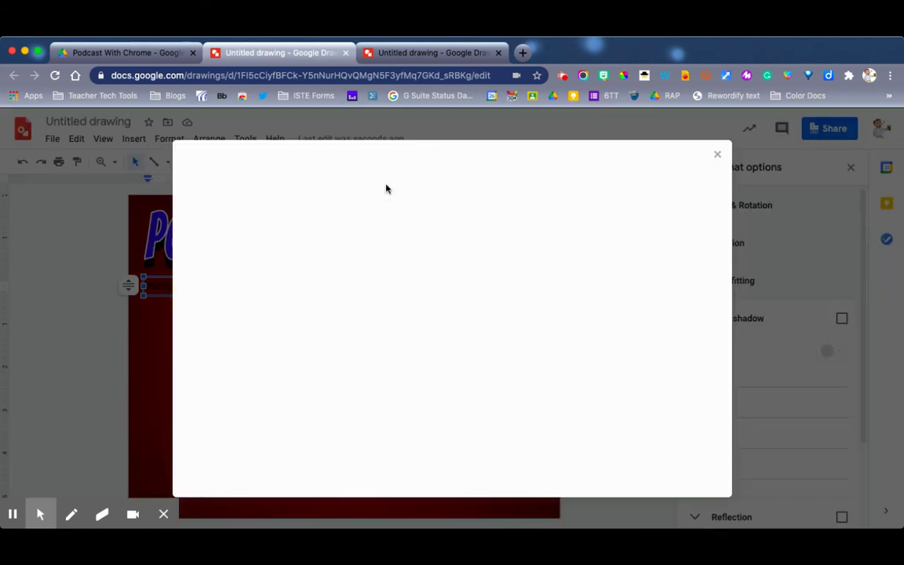
click(717, 156)
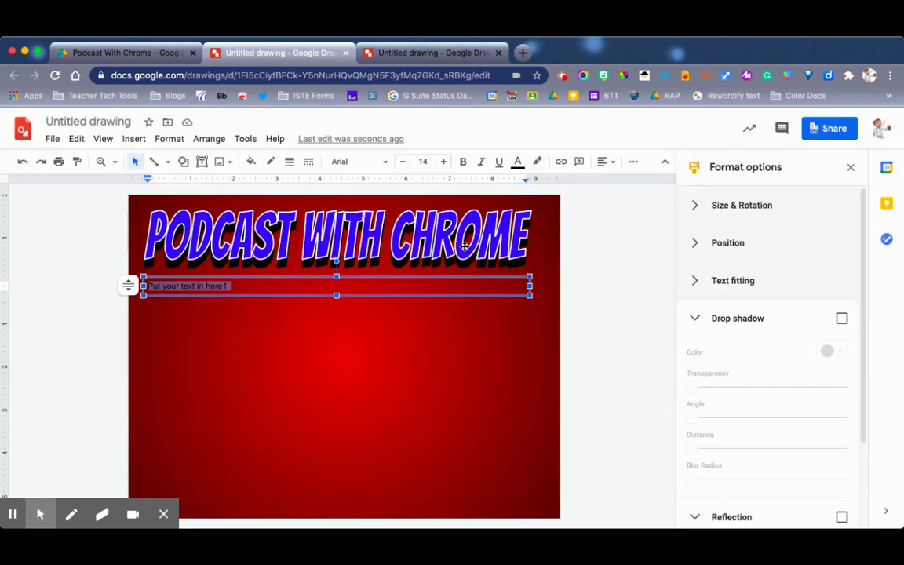
Step: Set the selected text below the title to the Aclonica font at size 20
click(337, 157)
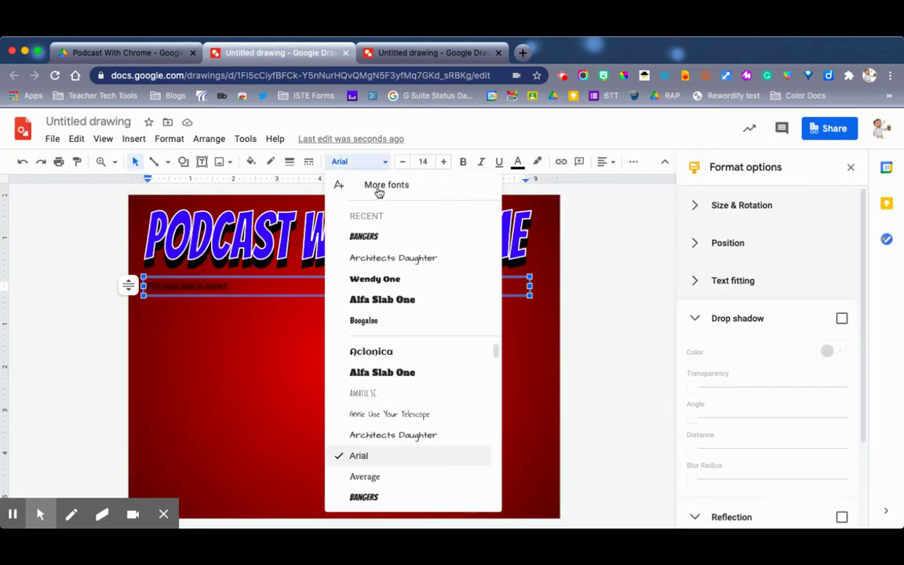
click(388, 354)
click(445, 162)
click(445, 163)
click(445, 162)
click(445, 162)
click(445, 163)
click(445, 163)
Step: Color the text below the title yellow and correct its ending so it reads "Put your text in here!"
click(518, 163)
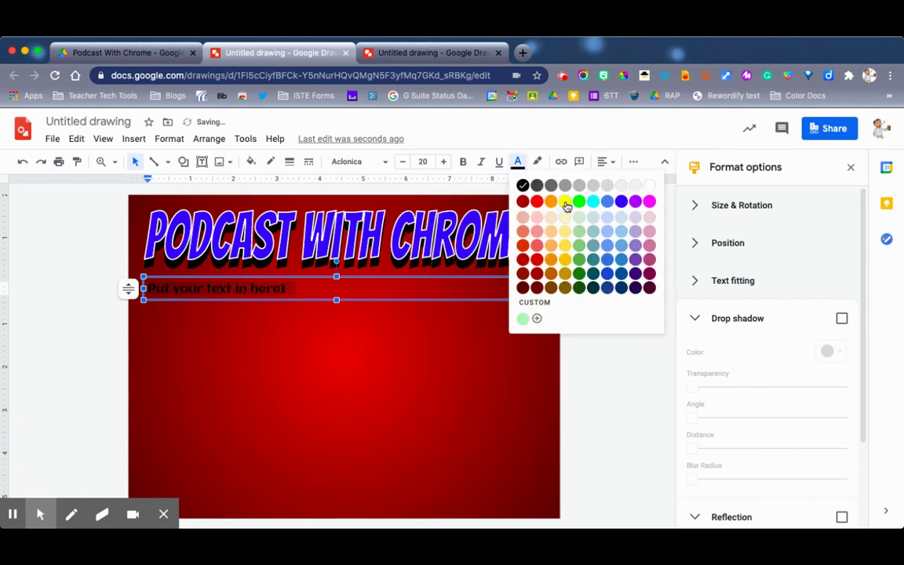
click(565, 202)
click(290, 289)
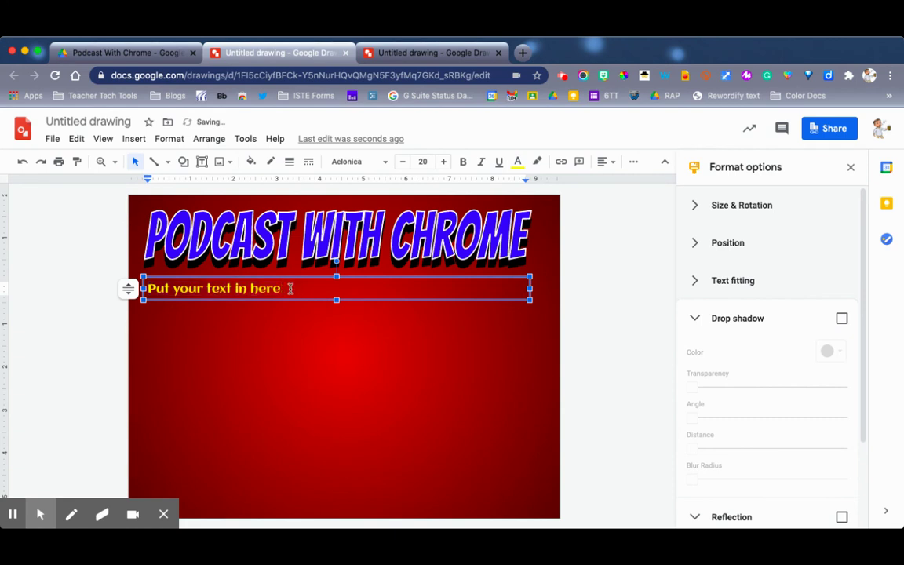
key(Escape)
Step: Narrow the yellow text's box to about half its width and move it to the lower middle of the canvas
drag(212, 288, 247, 400)
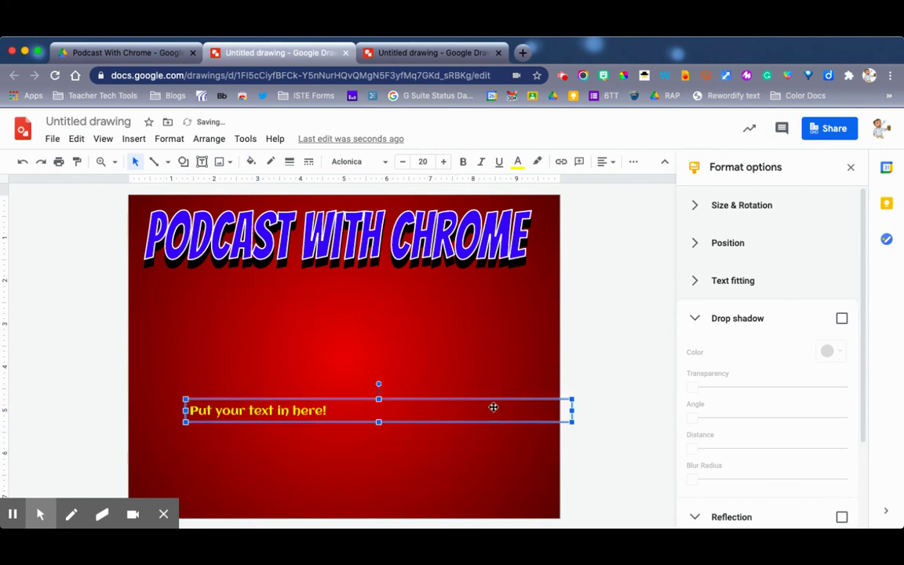
drag(571, 410, 353, 466)
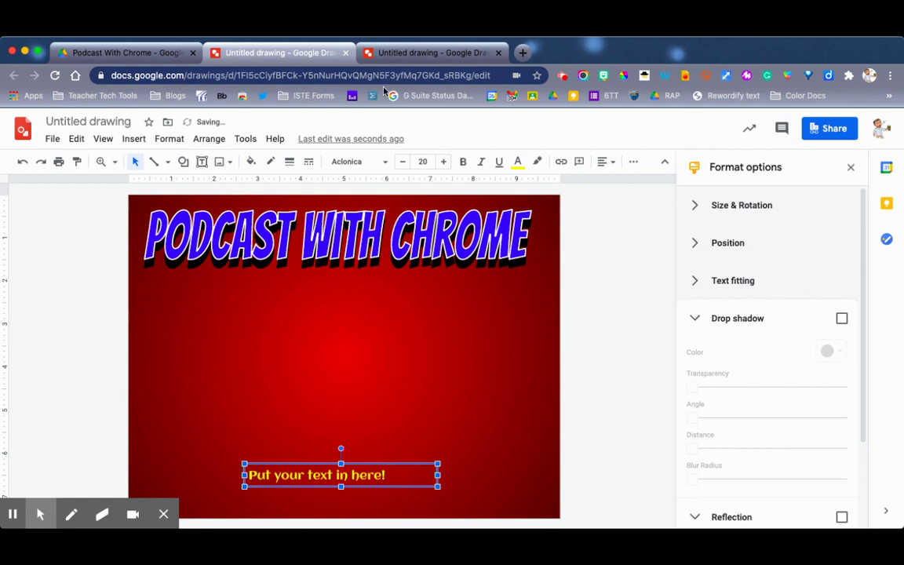
Step: Center the yellow "Put your text in here!" text horizontally within its box
click(613, 162)
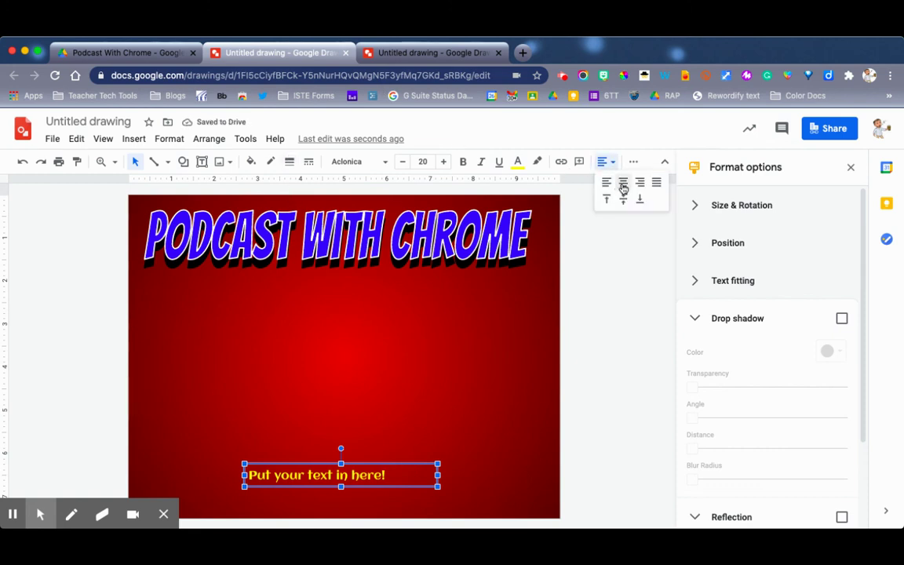
click(622, 181)
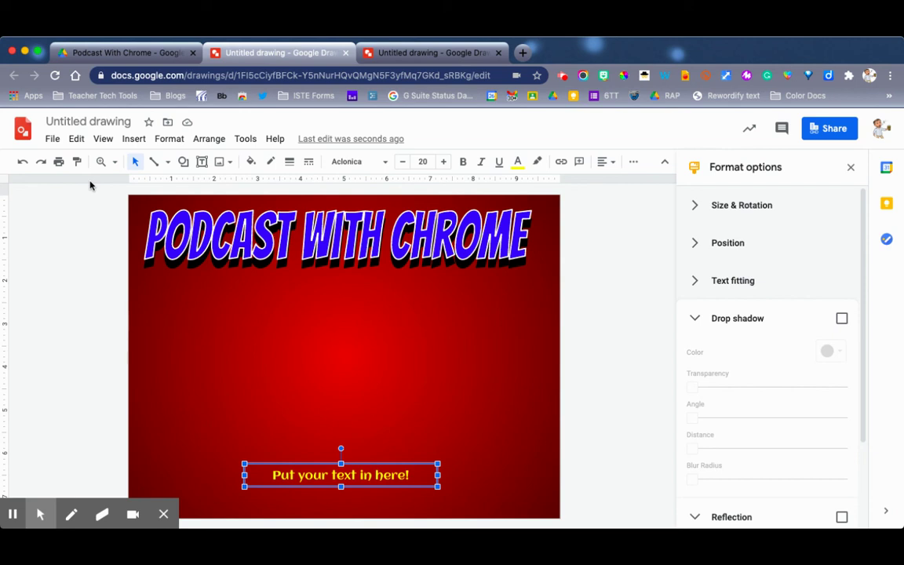
Step: Insert the gray podcast icon from a web image search for "Podcast" and center it between the title and the yellow text
click(226, 165)
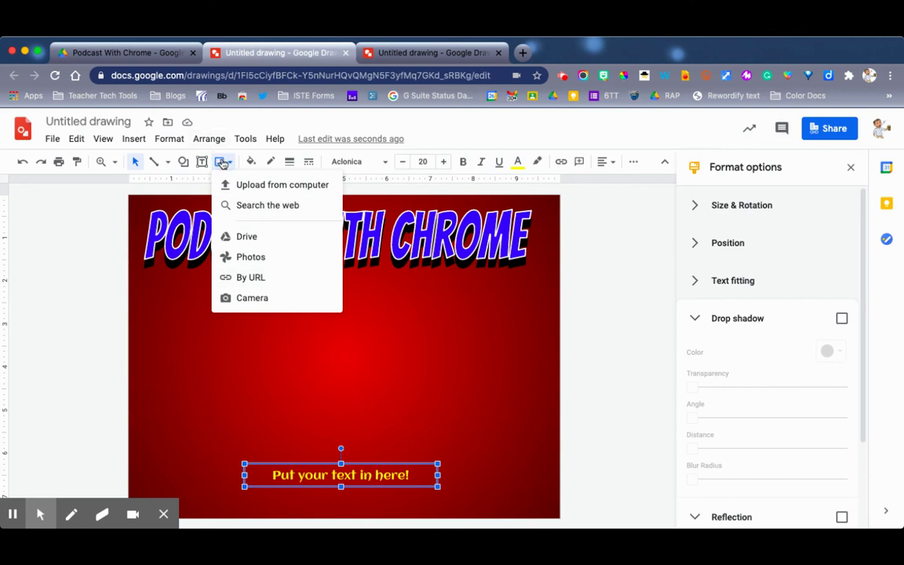
click(267, 204)
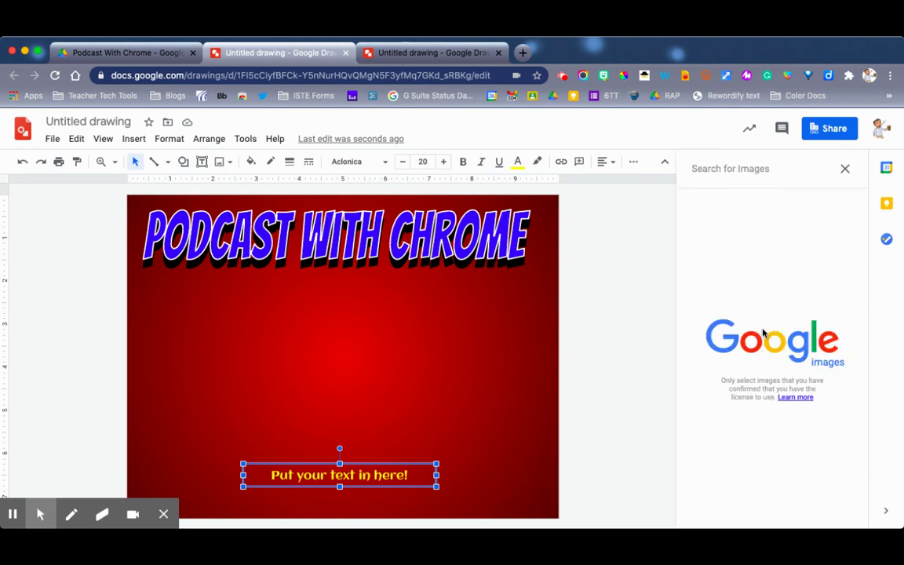
text(P)
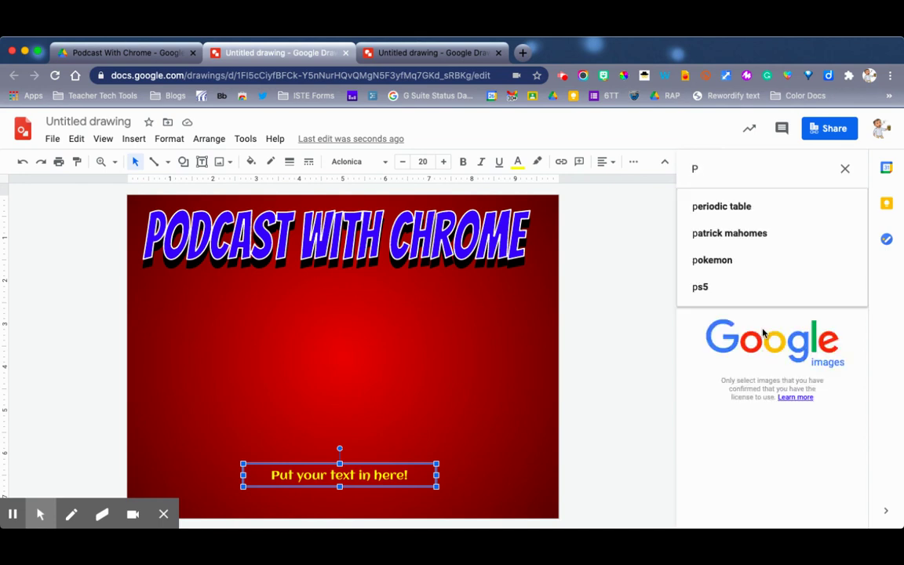
text(odcast)
key(Return)
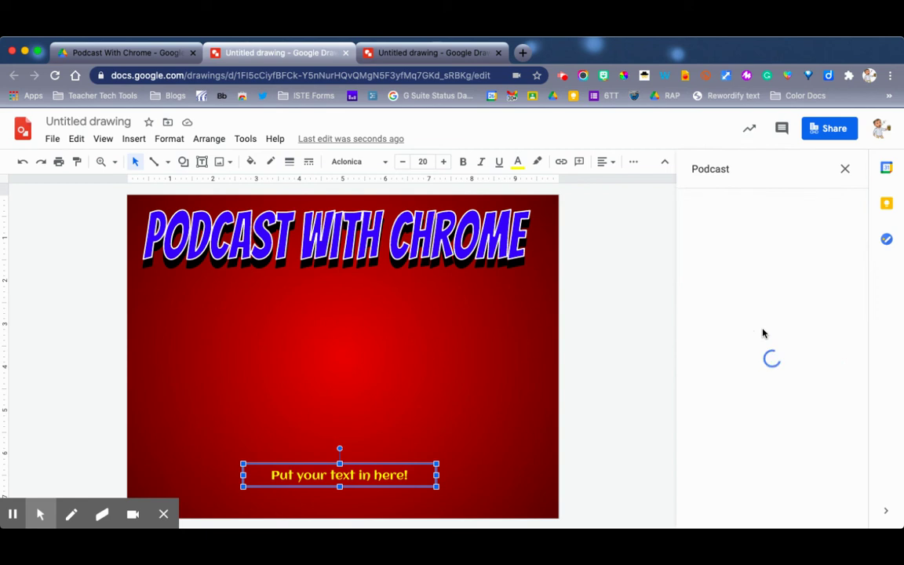
scroll(740, 339, down, 4)
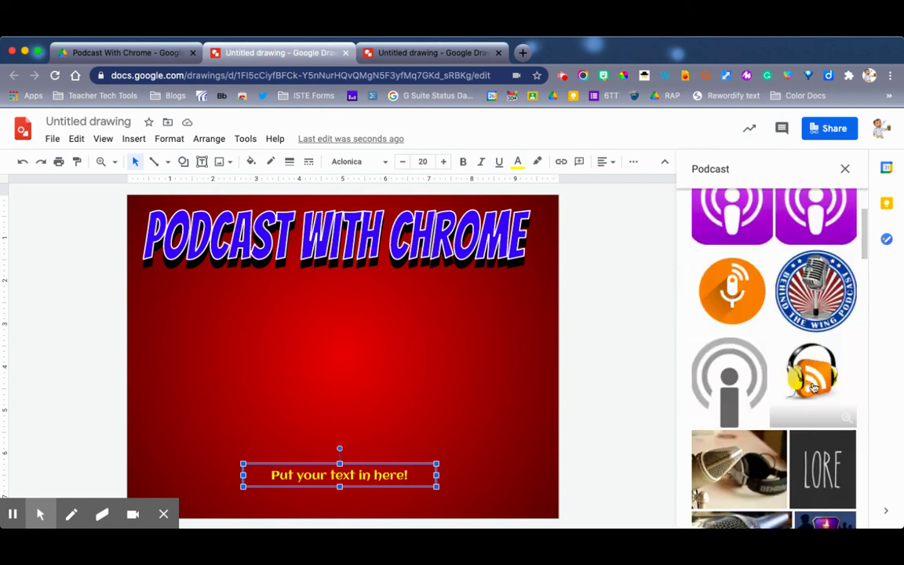
click(740, 339)
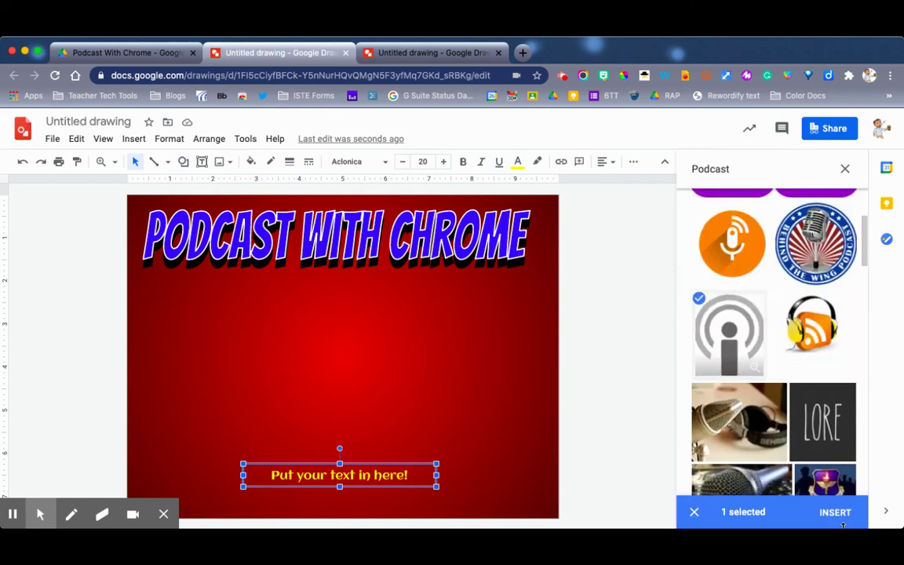
click(834, 510)
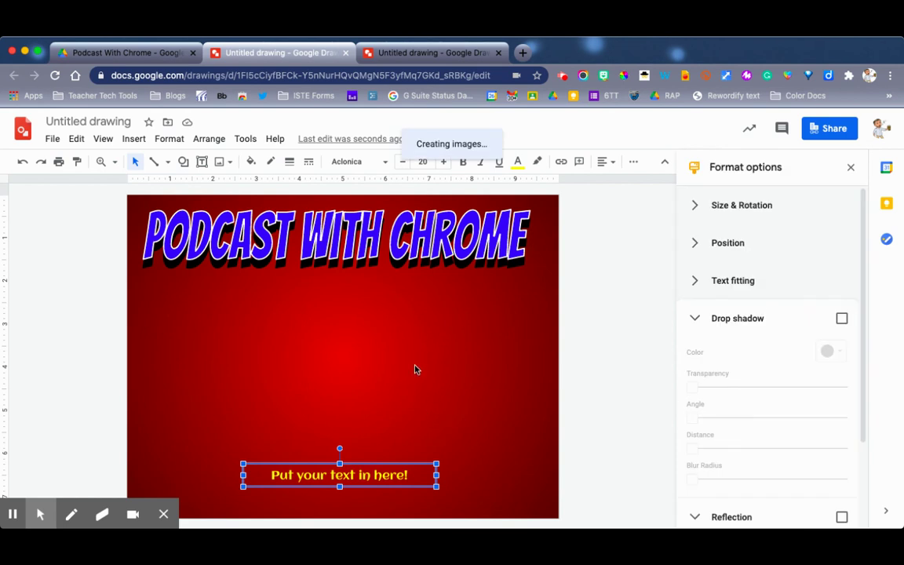
drag(218, 375, 351, 371)
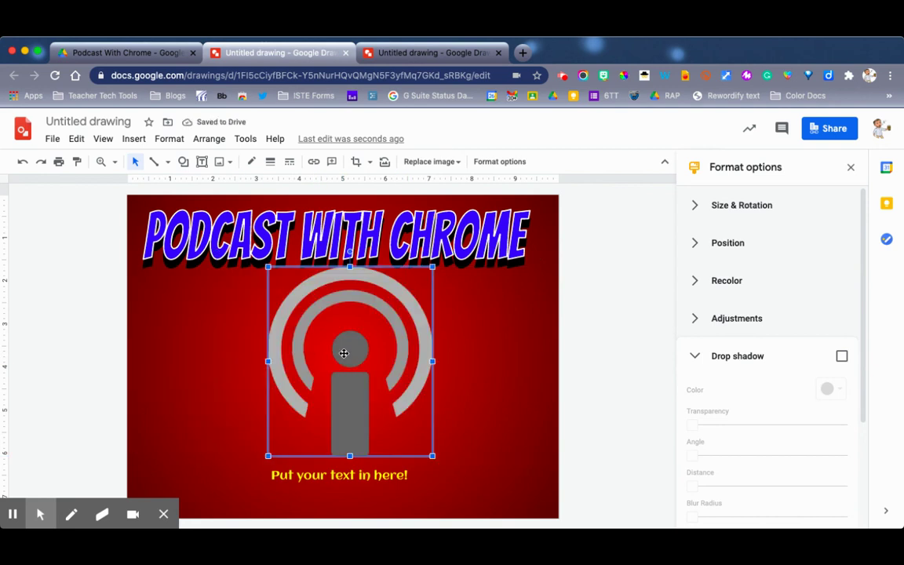
Step: Try a drop shadow and a reflection on the podcast icon, remove both effects, close the format options and deselect the icon
click(842, 359)
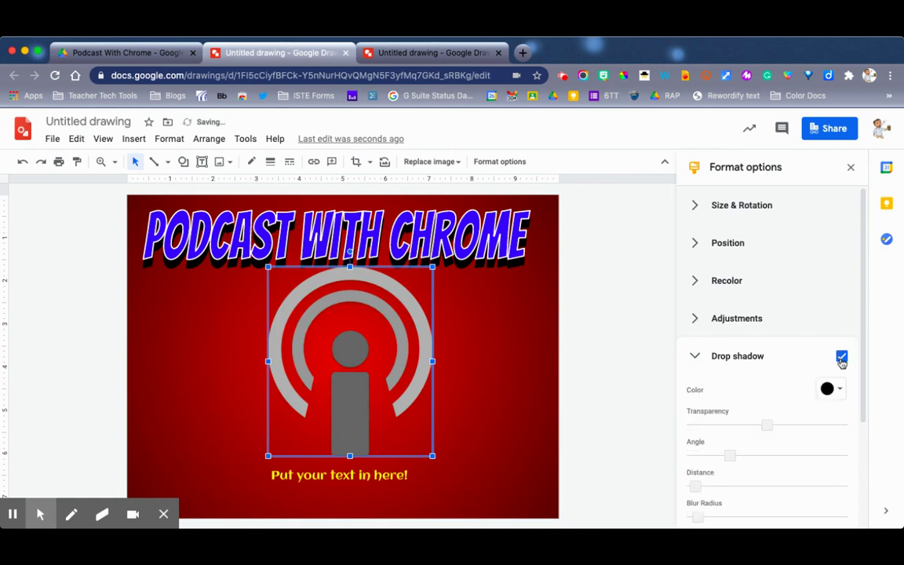
click(842, 358)
click(693, 360)
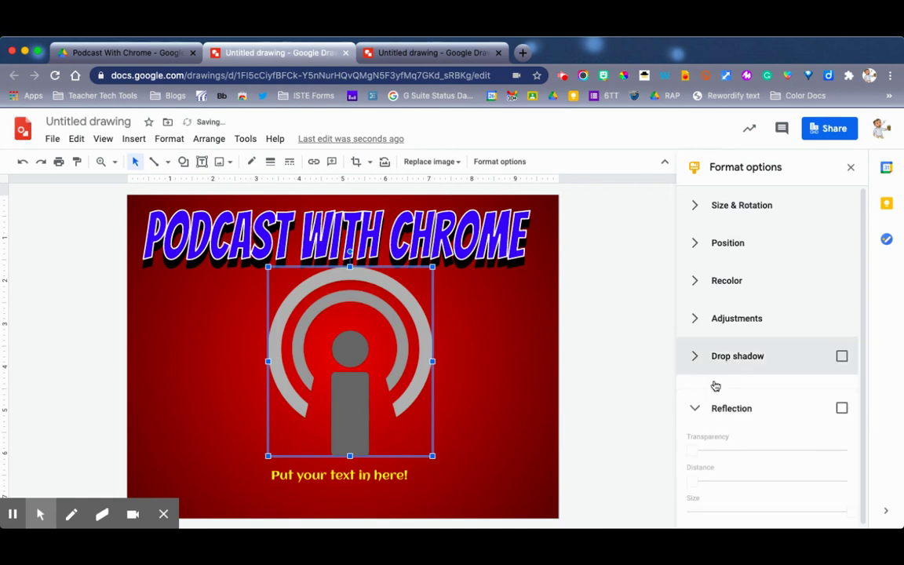
click(851, 394)
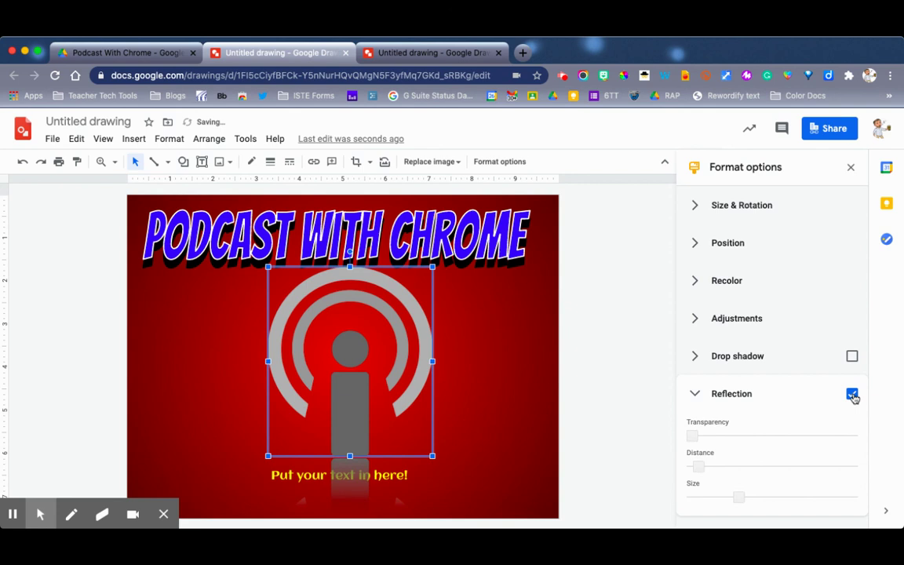
click(852, 393)
click(693, 393)
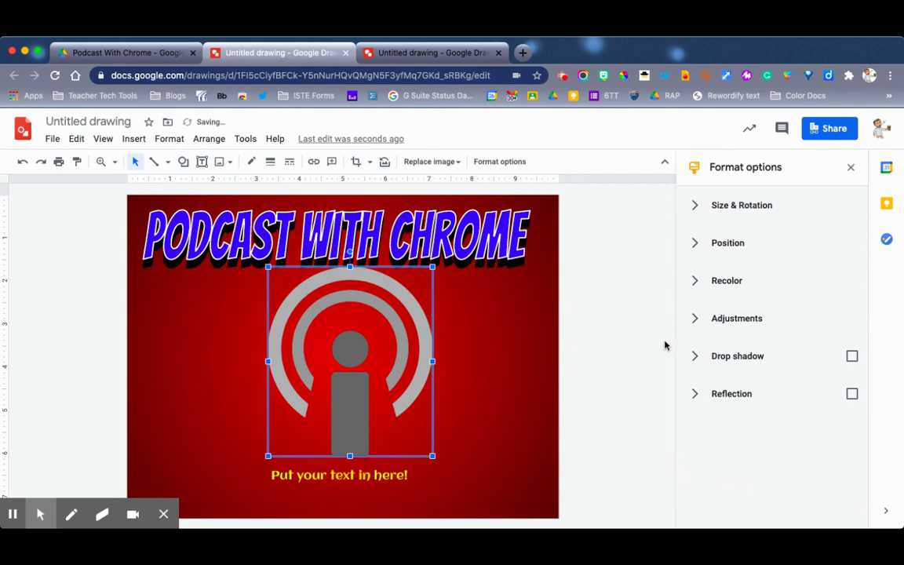
click(851, 168)
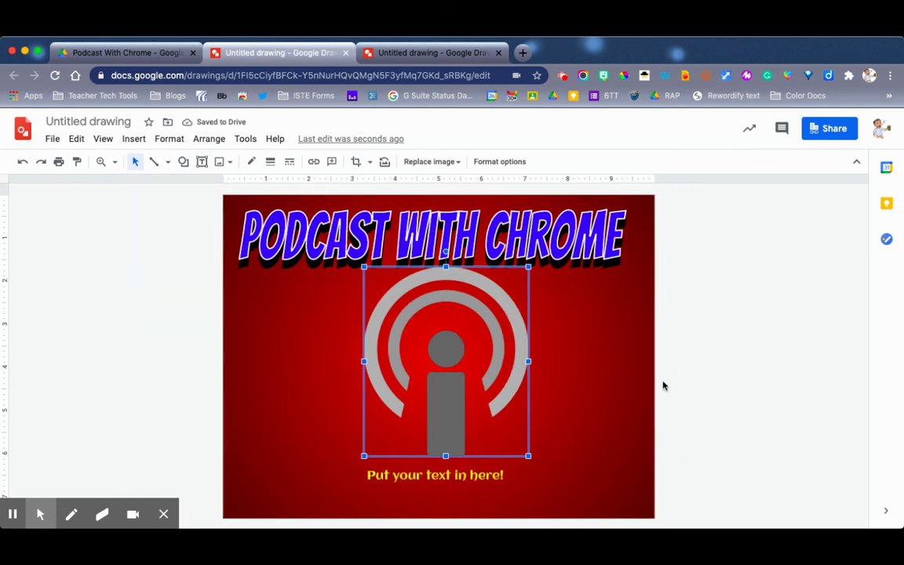
click(616, 353)
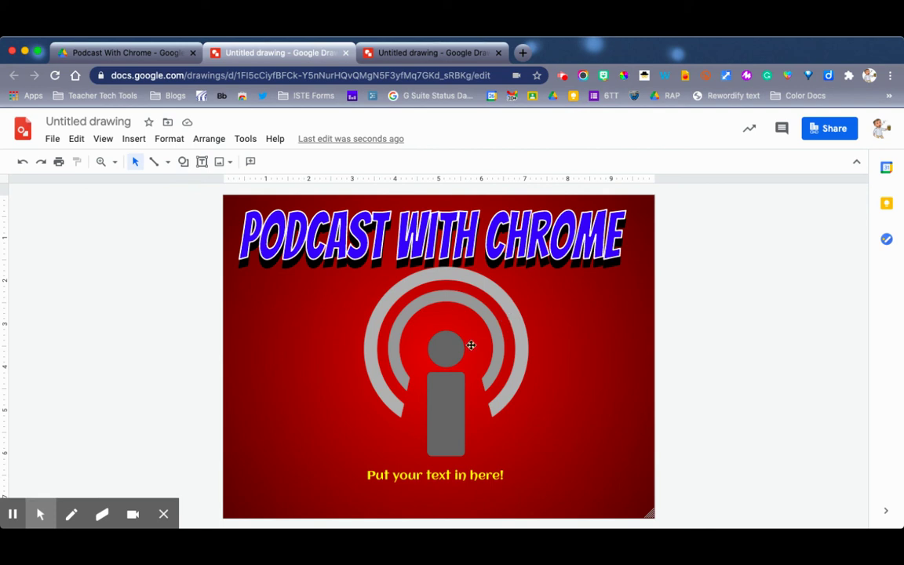
Step: Rename the drawing as "Covert Art"
click(87, 120)
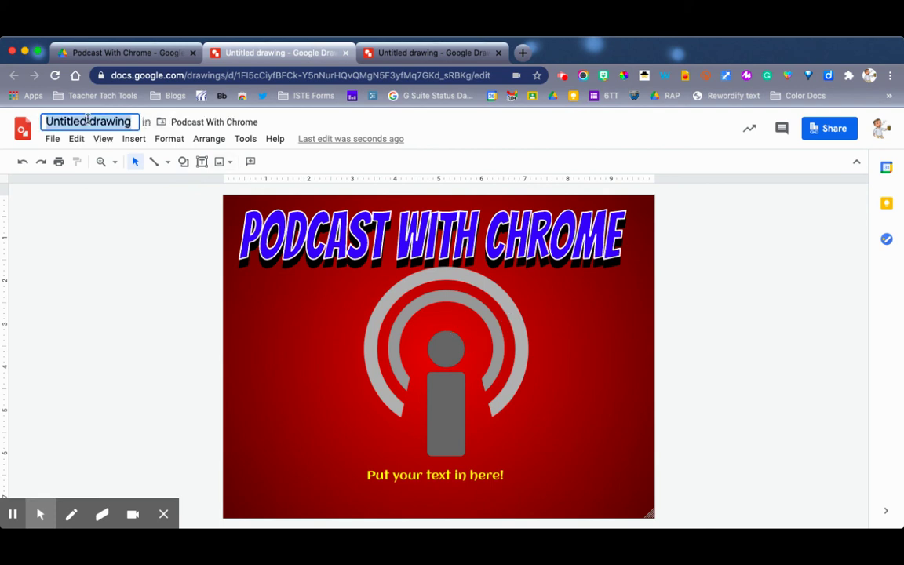
text(Coav)
key(BackSpace)
key(BackSpace)
text(vert Art)
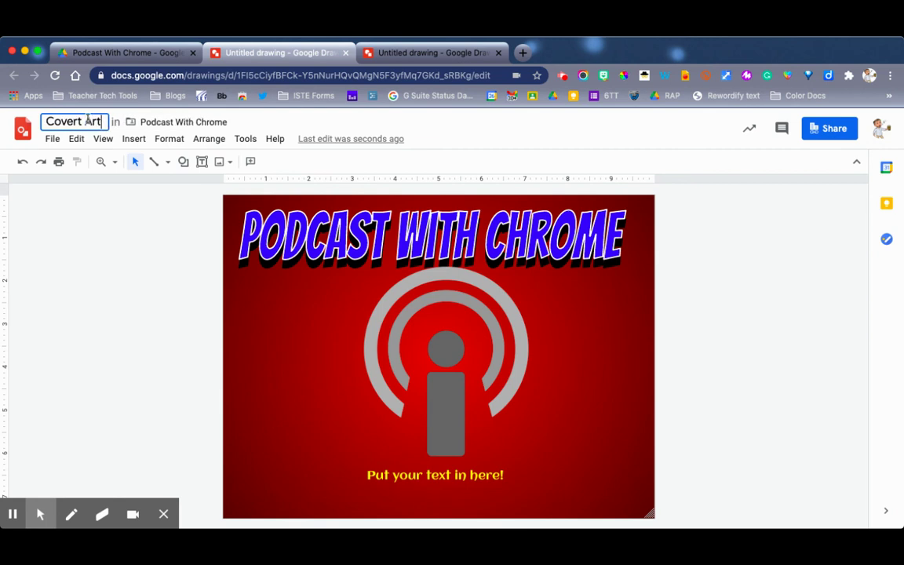
Step: Download the drawing as a PNG image
click(52, 140)
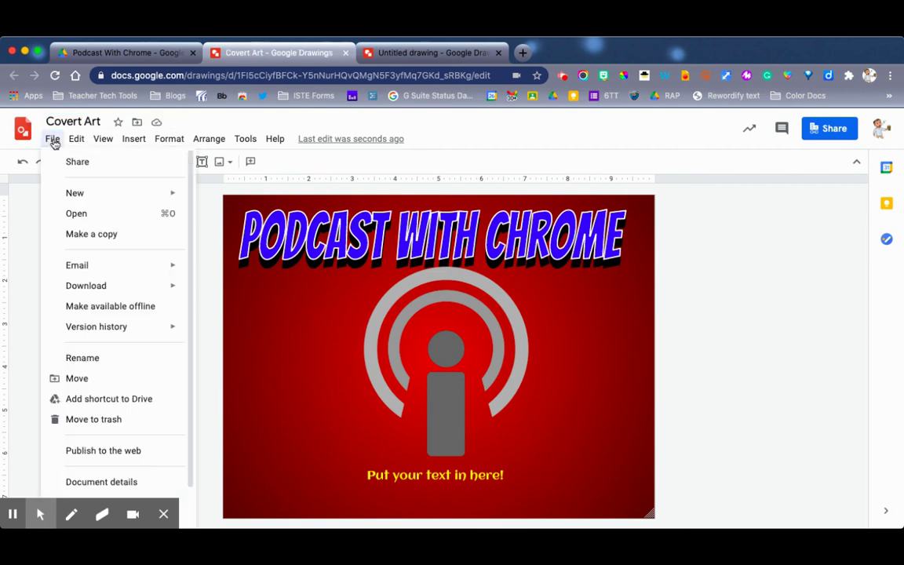
scroll(85, 208, down, 1)
mouse_move(86, 265)
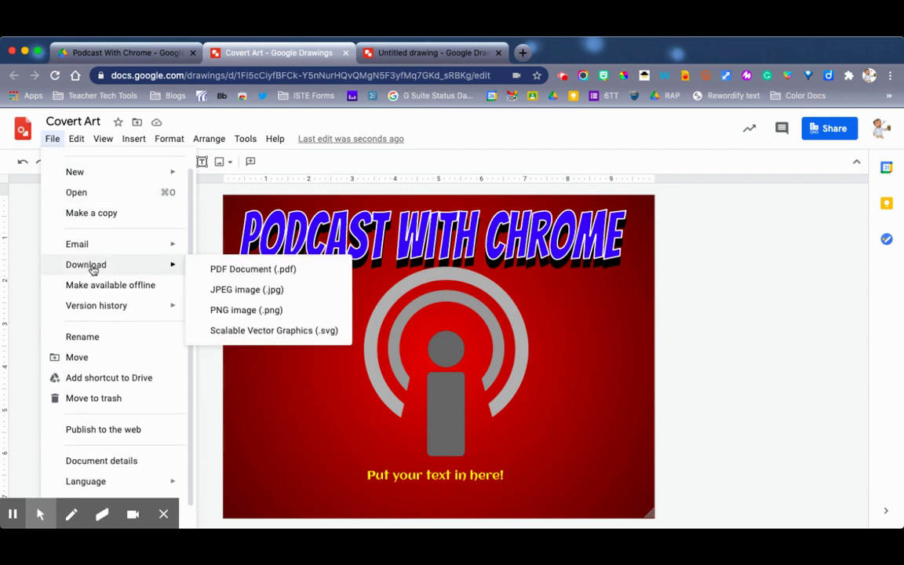
click(223, 311)
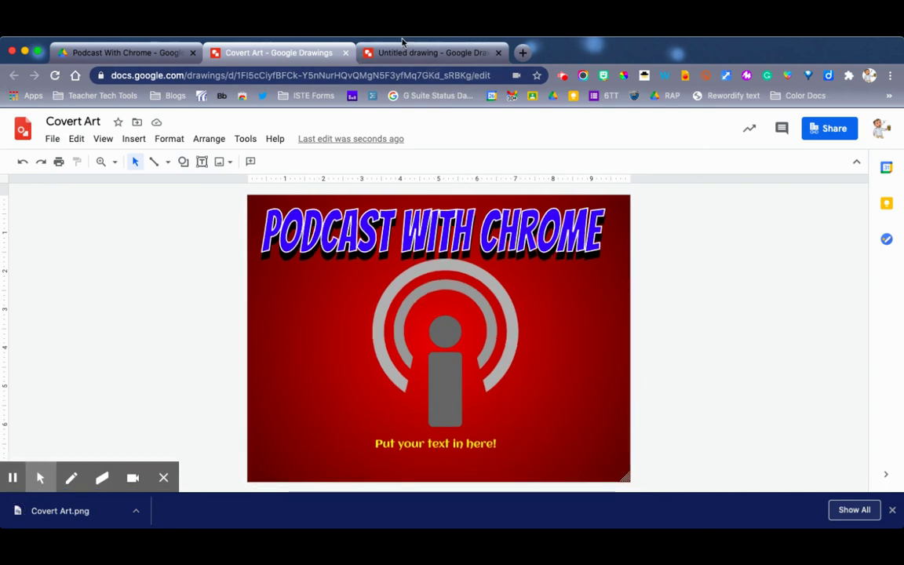
Step: Check the finished sample cover drawing and open slides.new in a new browser tab to start a Google Slides presentation
click(404, 51)
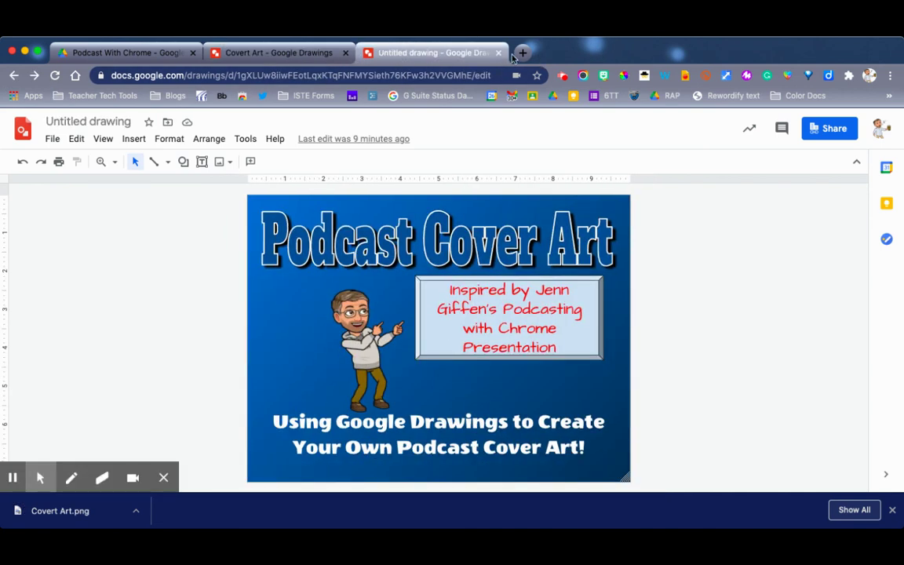
click(522, 53)
text(s)
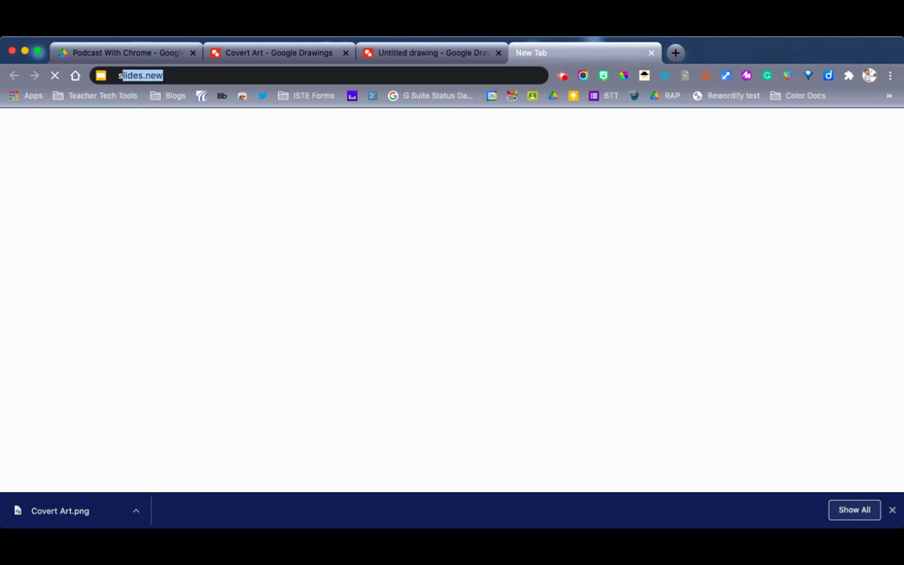
key(Return)
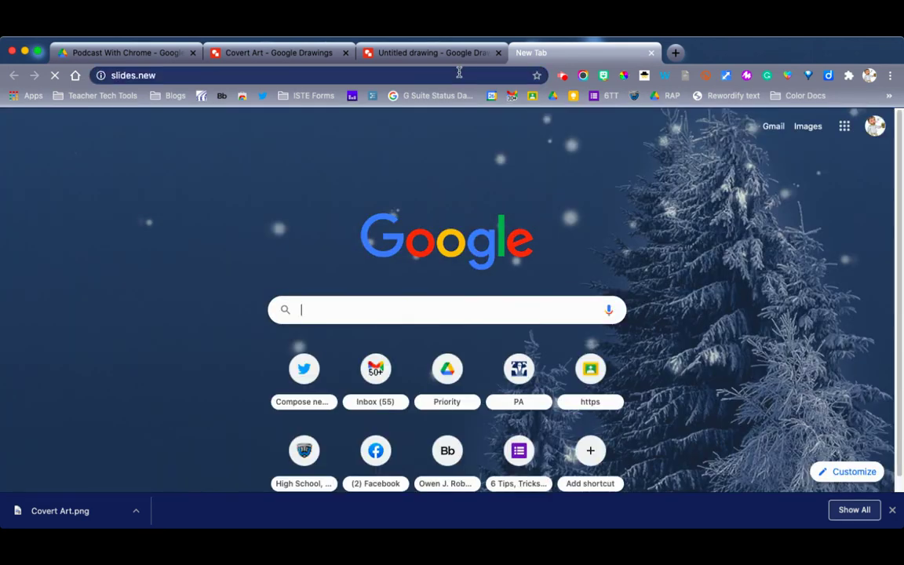